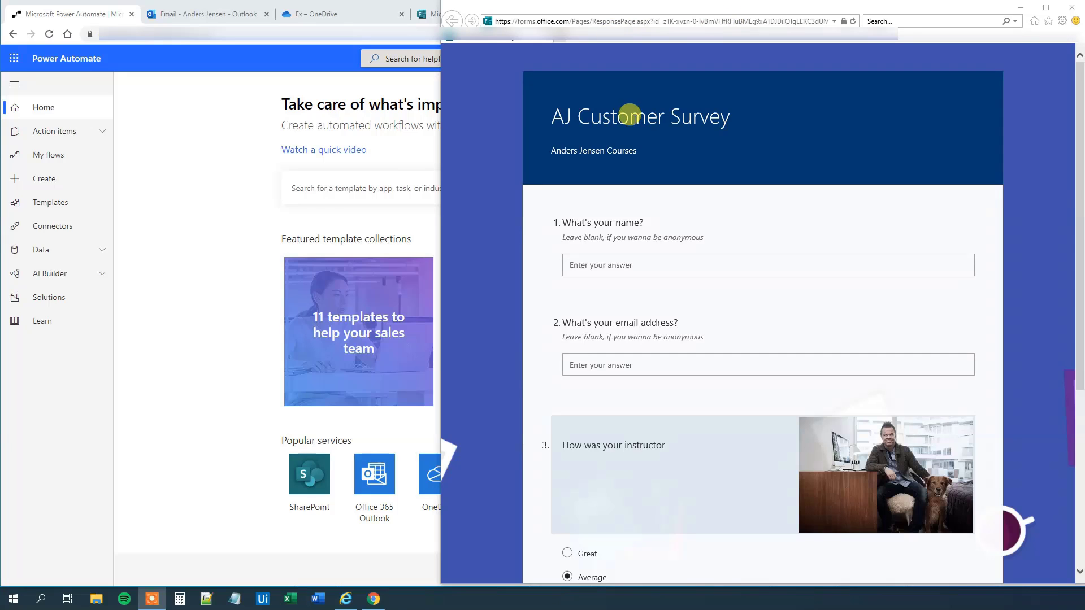
# Review the AJ Customer Survey questions in Forms, then switch to the OneDrive Ex folder.
pyautogui.scroll(-2, 675, 279)
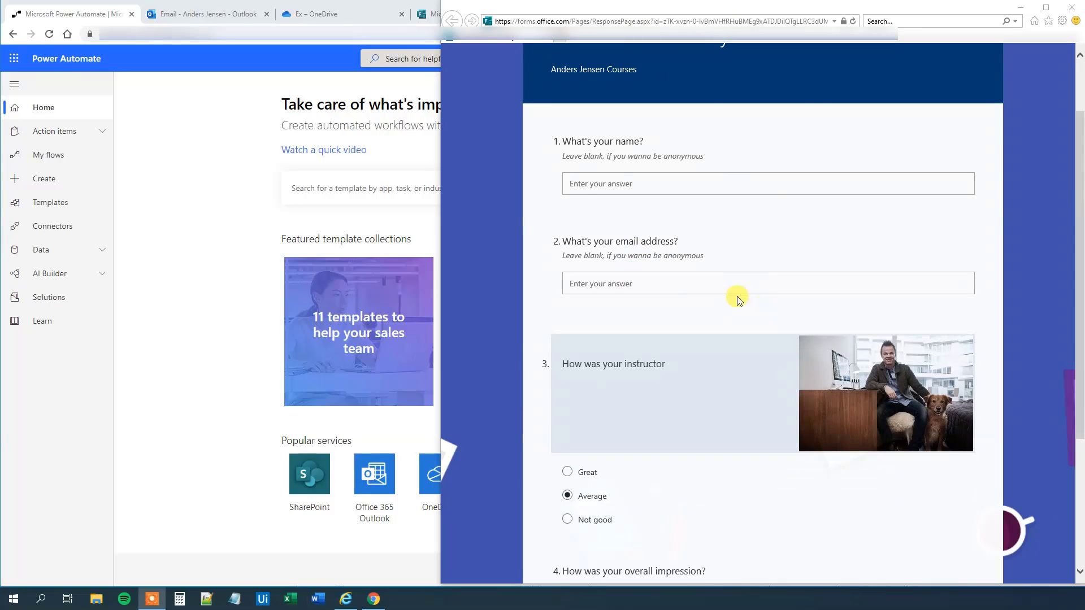
pyautogui.scroll(-2, 738, 300)
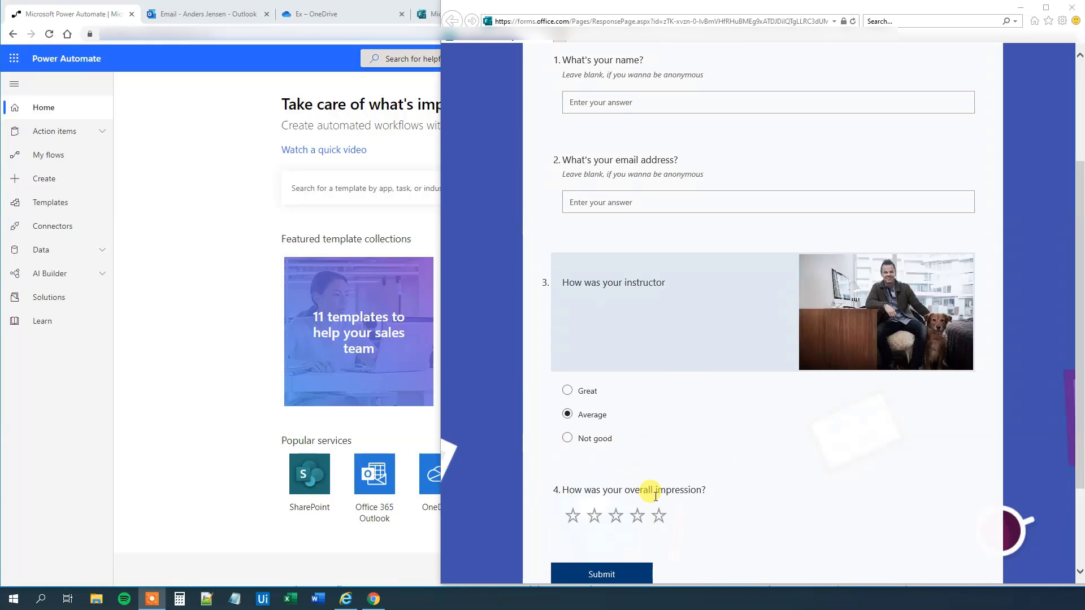
pyautogui.scroll(-1, 667, 492)
pyautogui.scroll(-3, 674, 487)
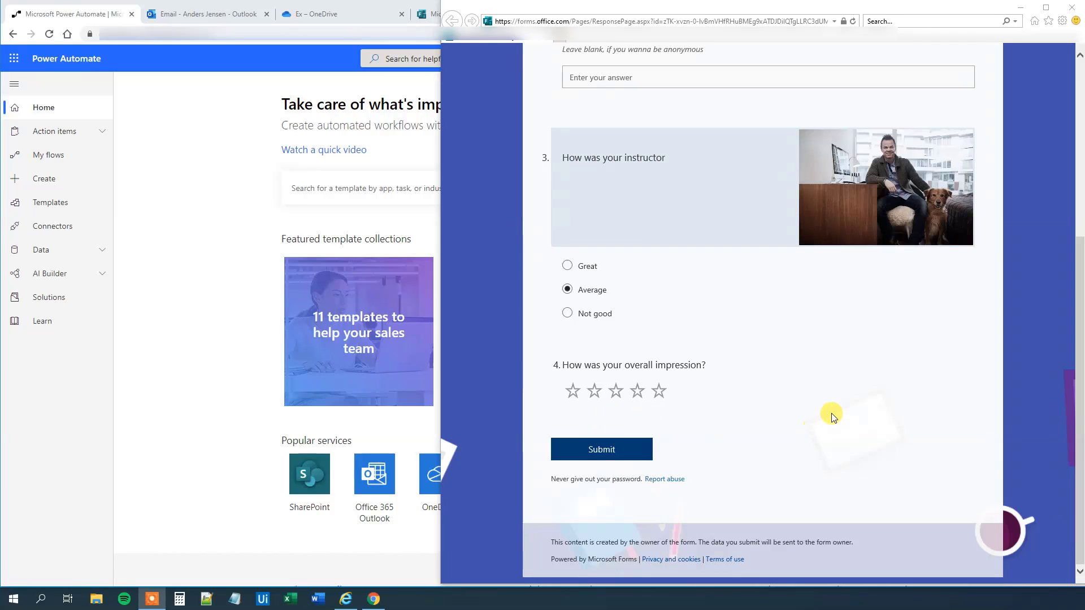
pyautogui.scroll(3, 830, 416)
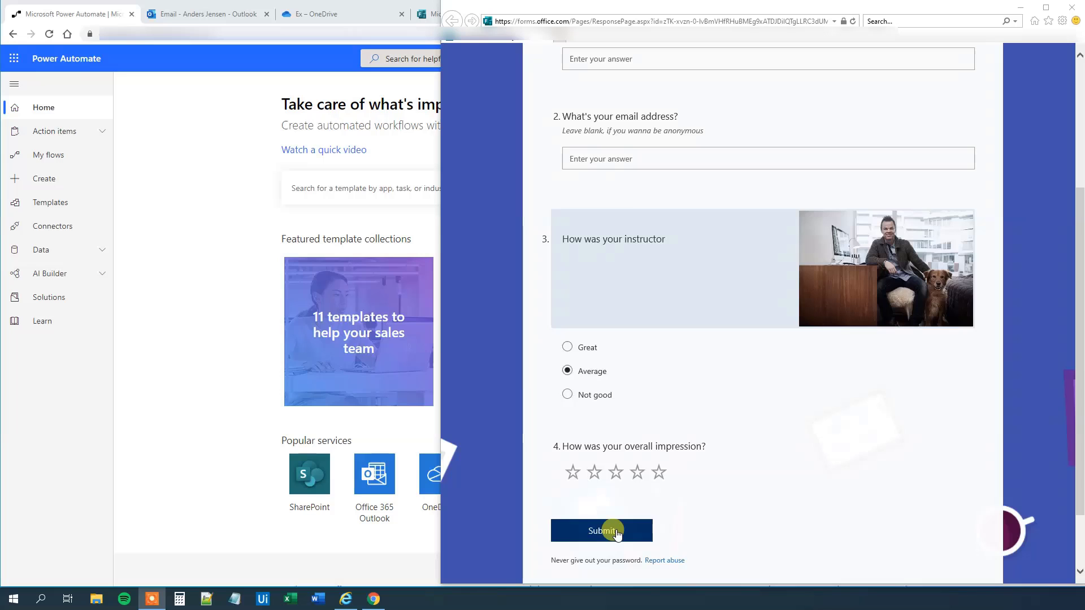
pyautogui.scroll(5, 814, 405)
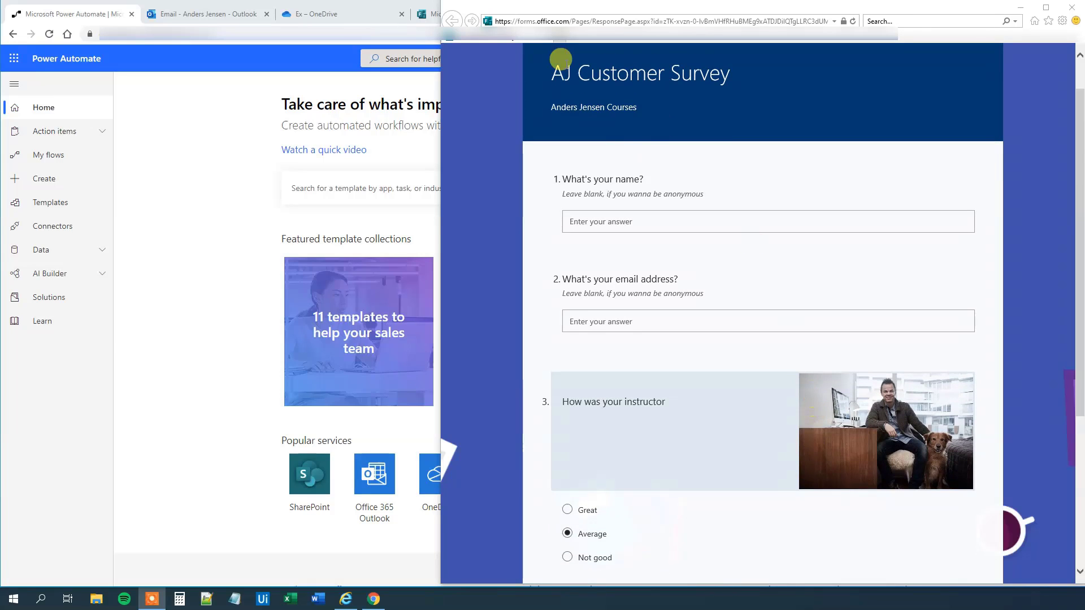
pyautogui.click(334, 16)
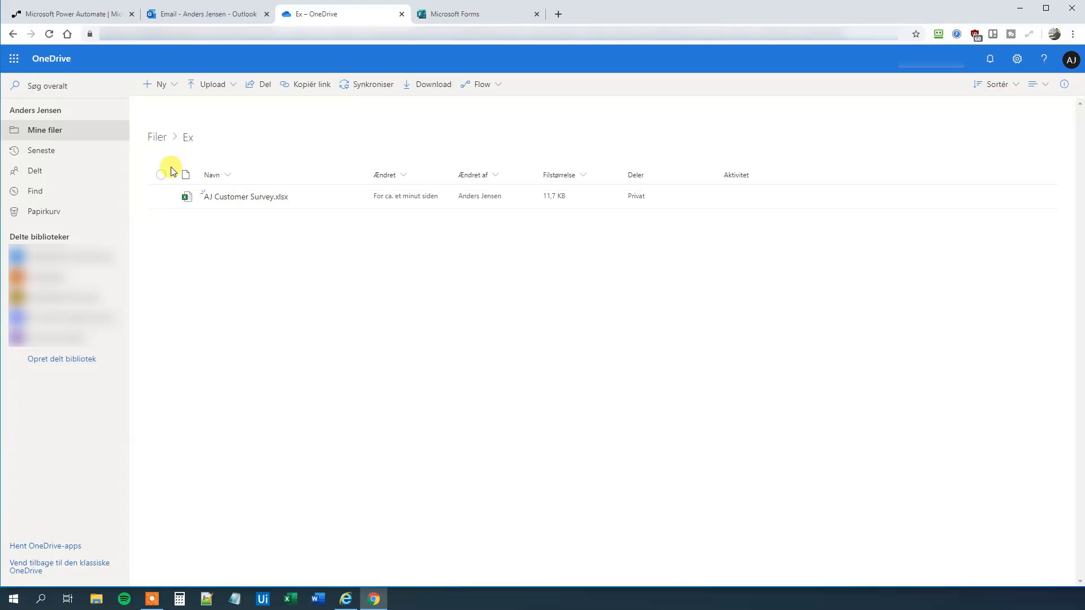
# Open AJ Customer Survey.xlsx from the Ex folder in Excel Online.
pyautogui.click(229, 198)
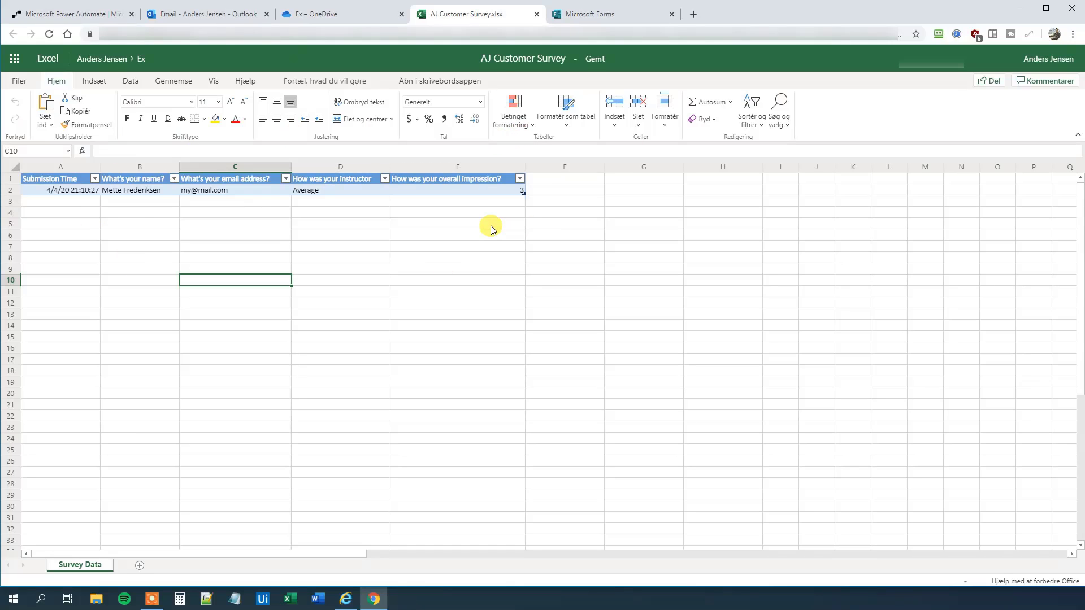
# Create an automated flow 'Survey Live to Excel' triggered when a new Forms response is submitted.
pyautogui.click(58, 15)
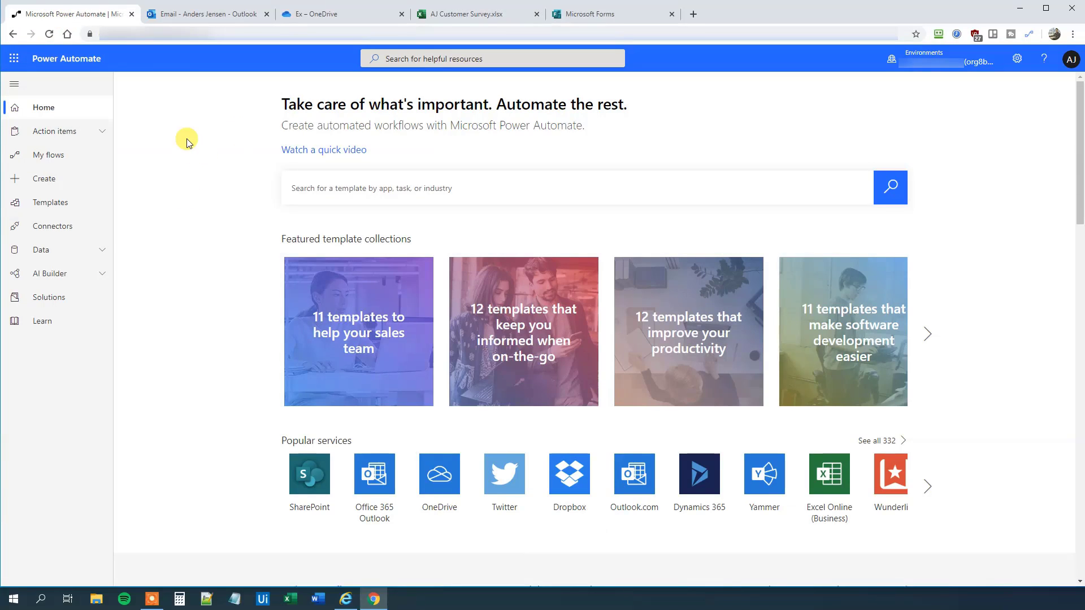
pyautogui.click(72, 185)
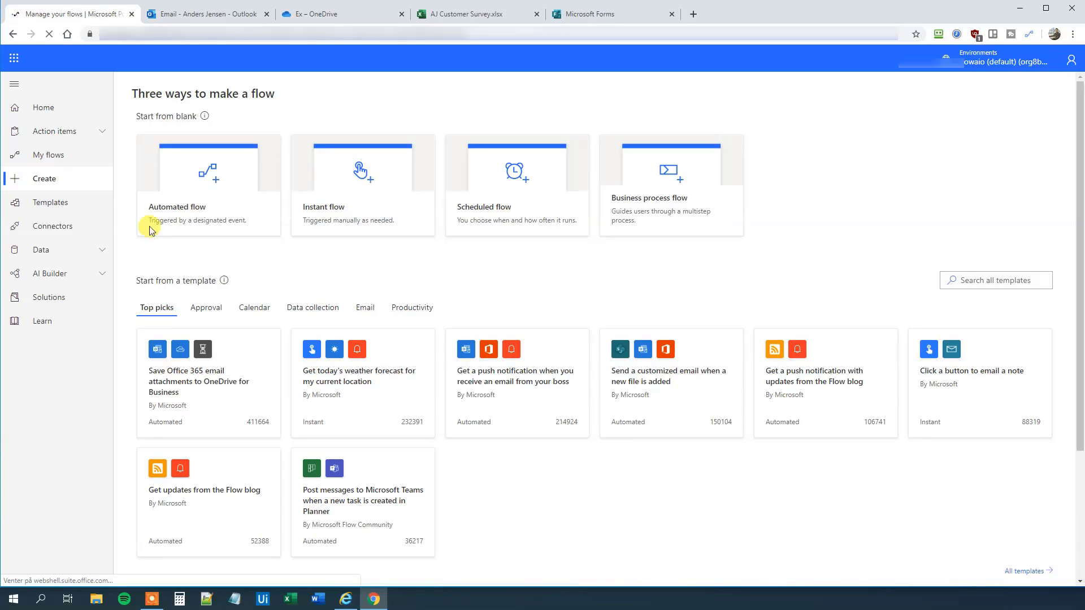
pyautogui.click(209, 191)
pyautogui.click(582, 213)
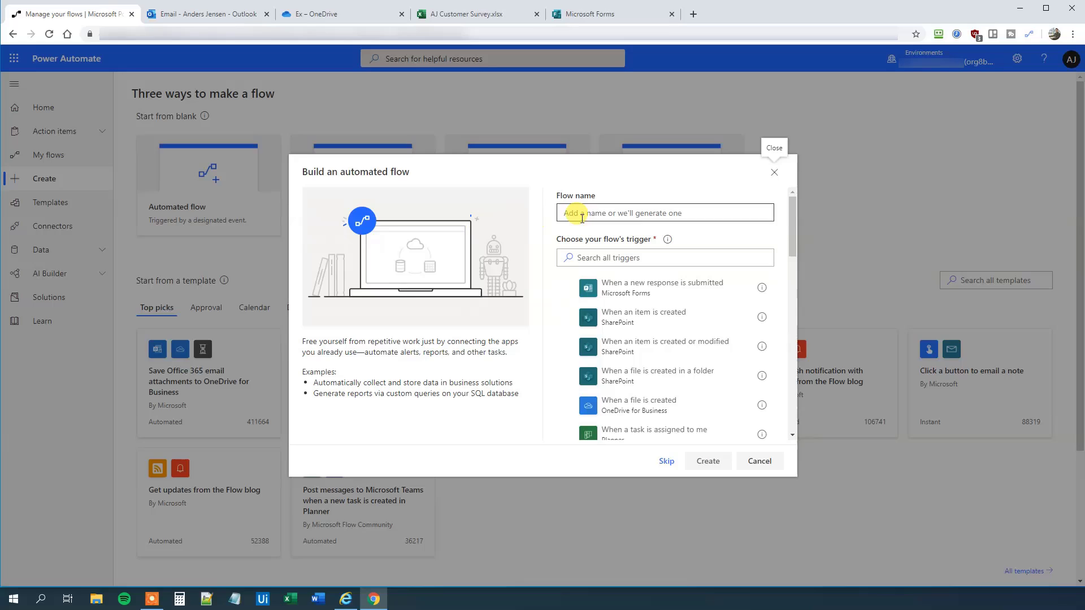
pyautogui.write('Survey Live to Excel')
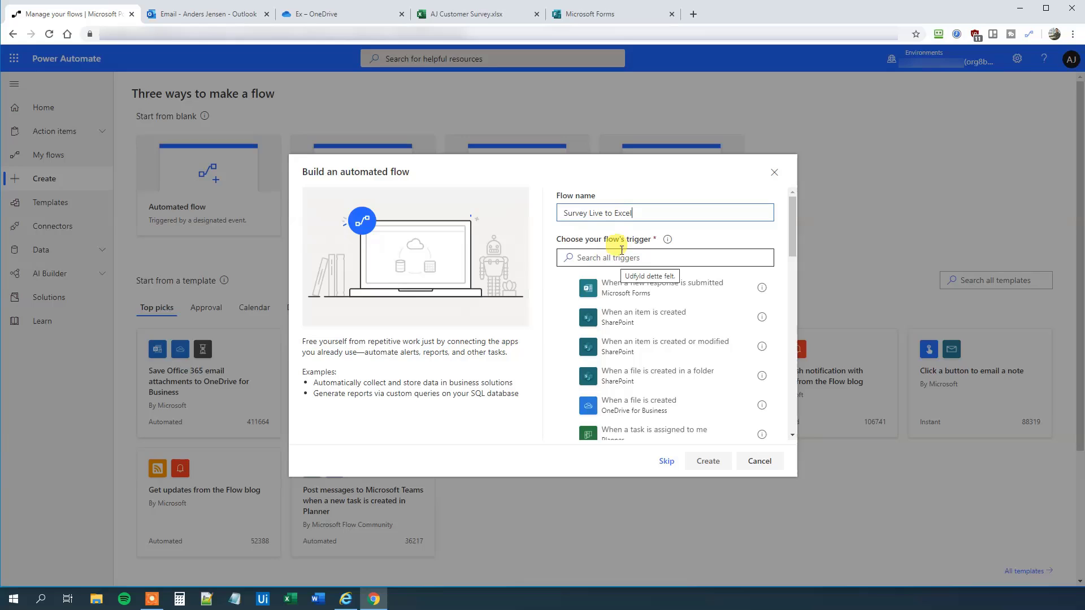
pyautogui.click(631, 289)
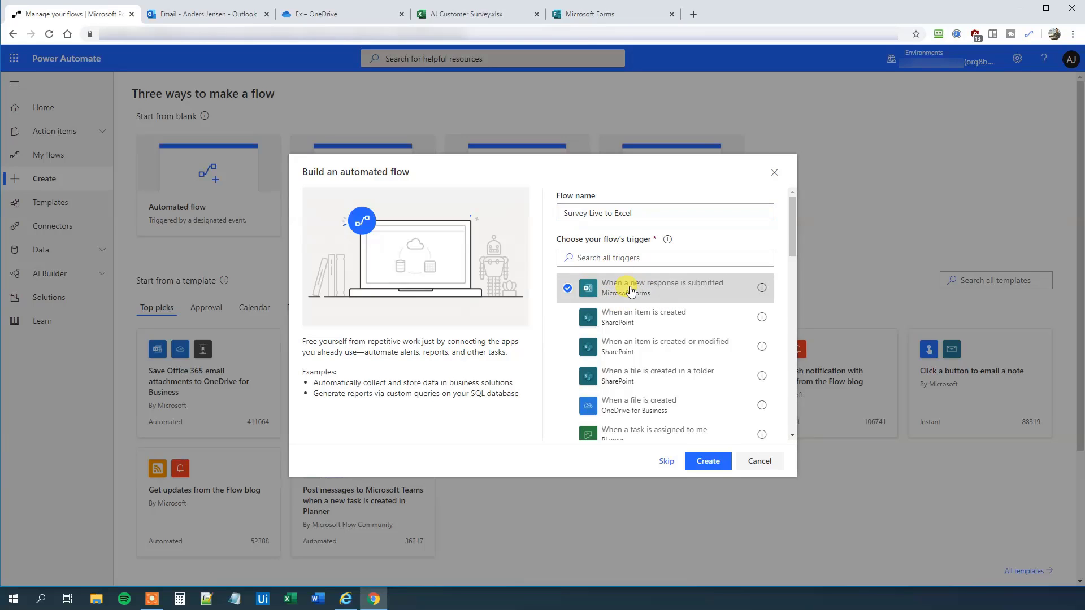
pyautogui.click(708, 461)
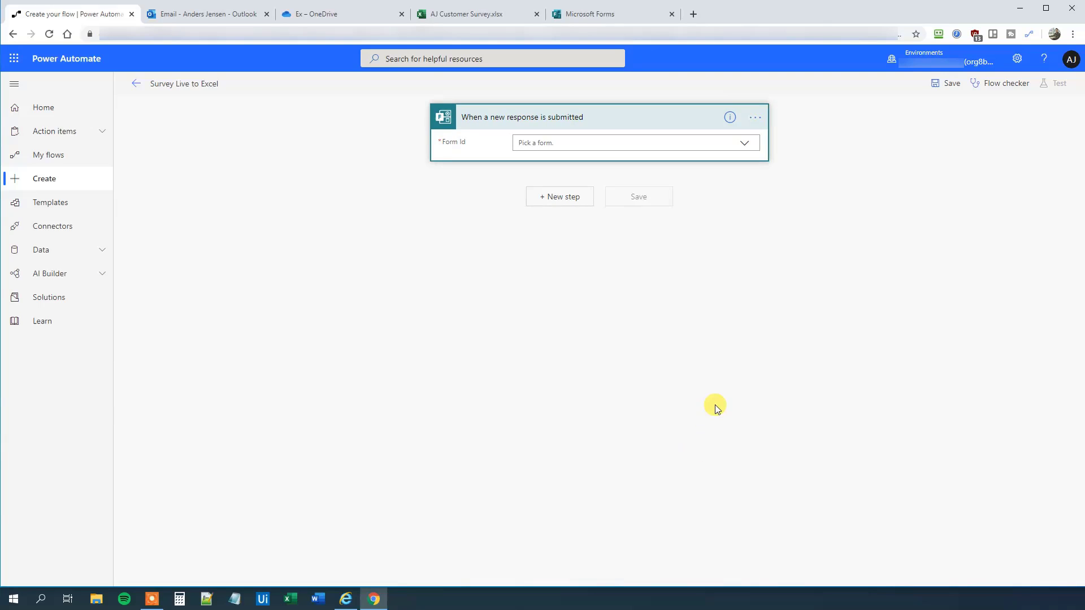
# Point the trigger at the AJ Customer Survey form and switch its Split On setting off.
pyautogui.click(746, 145)
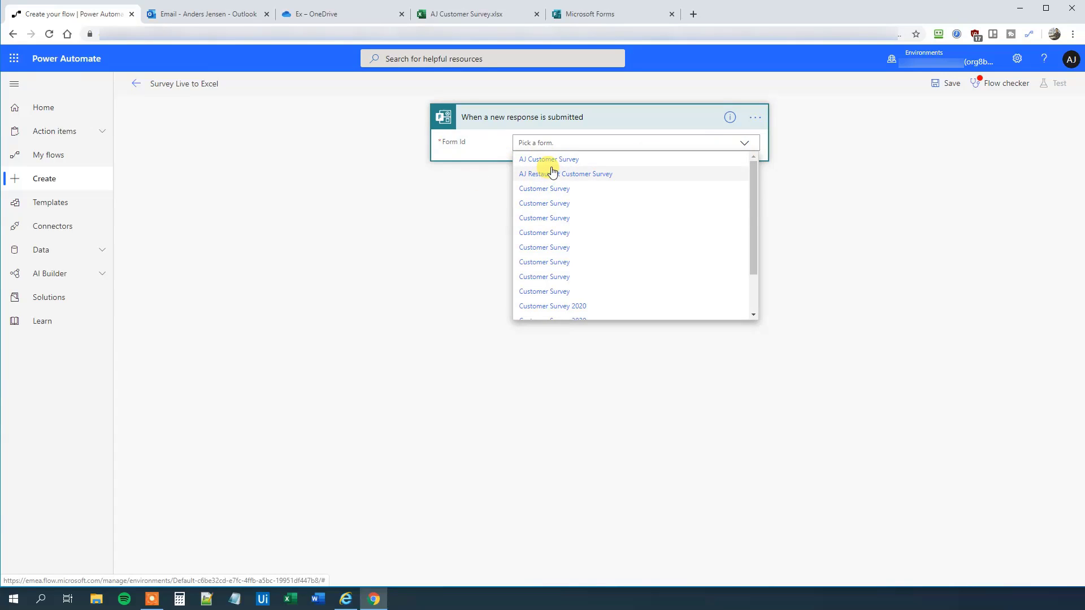
pyautogui.click(538, 161)
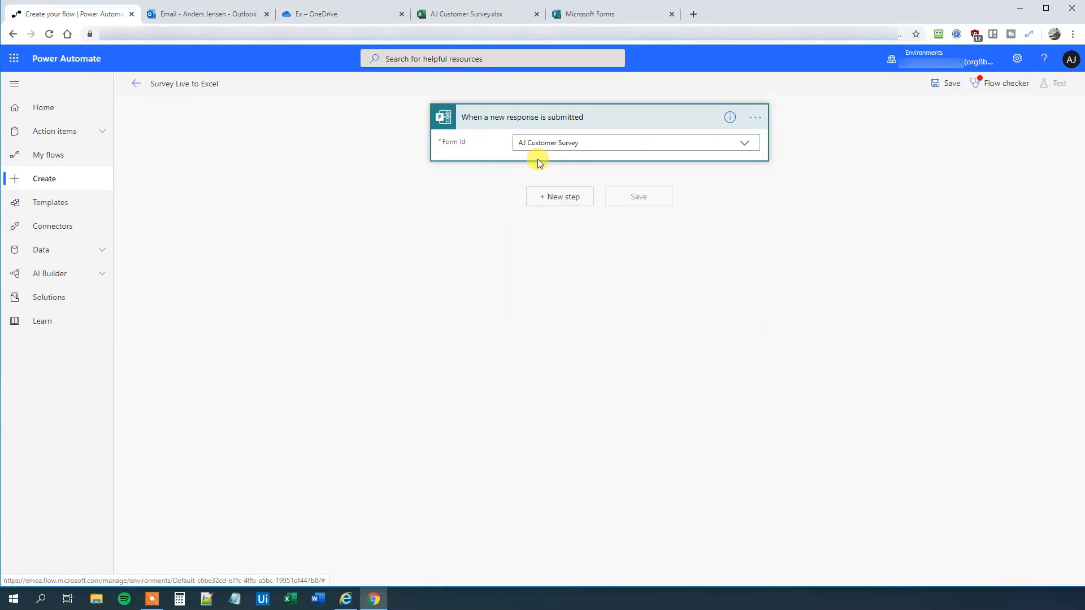
pyautogui.click(755, 122)
pyautogui.click(791, 167)
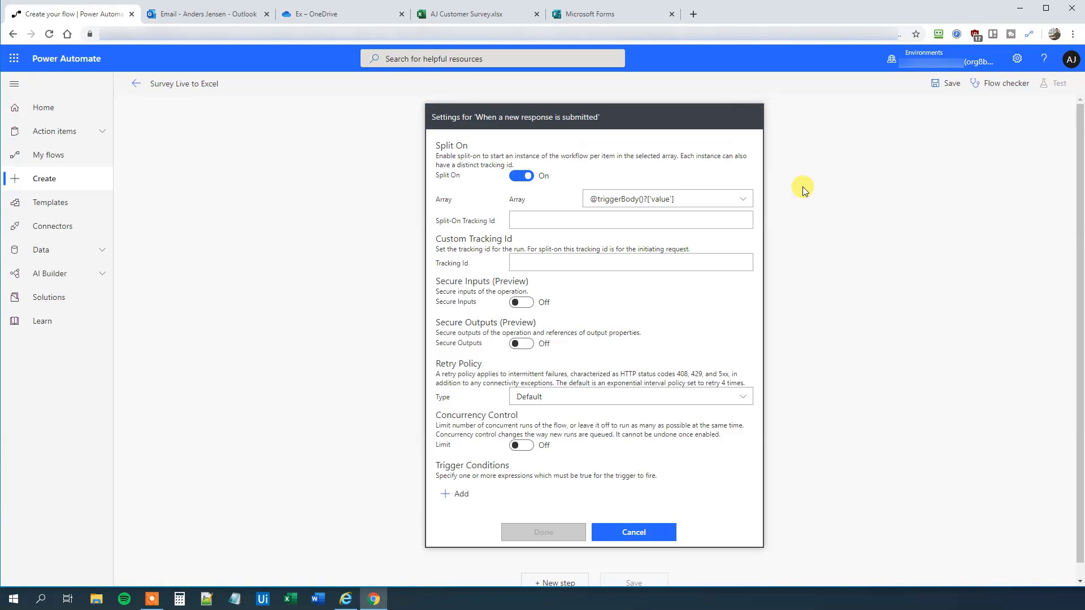
pyautogui.click(521, 176)
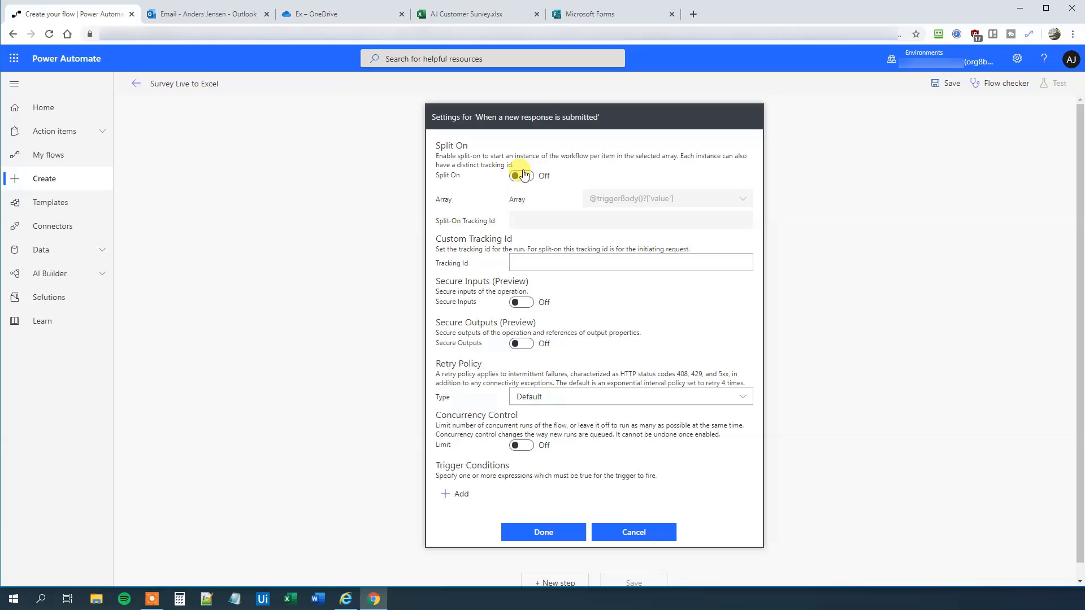
pyautogui.click(549, 534)
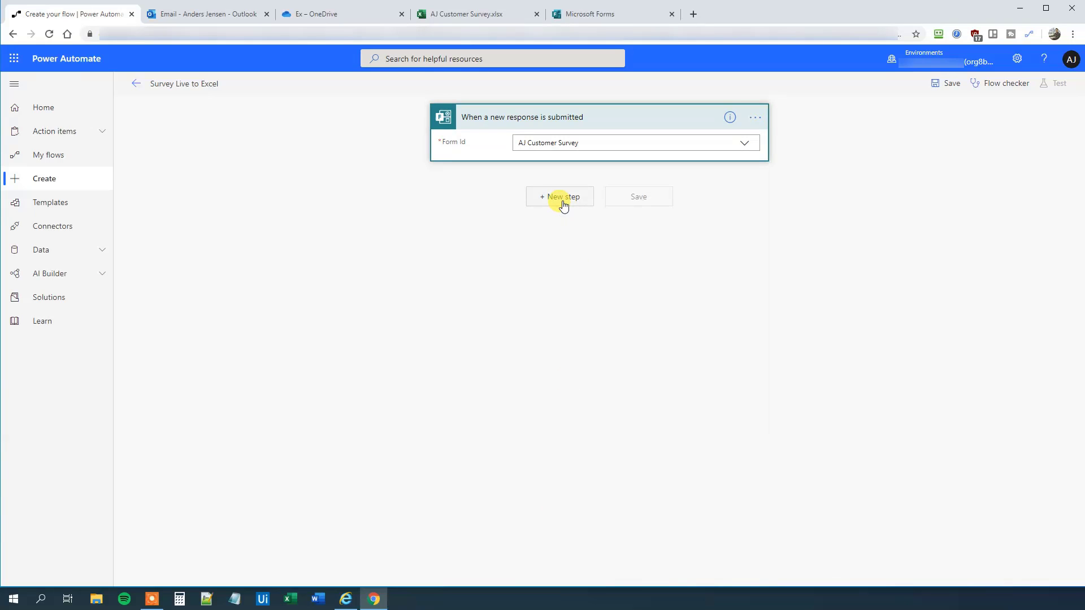
# Add an Apply to each loop over the List of response notifications.
pyautogui.click(562, 198)
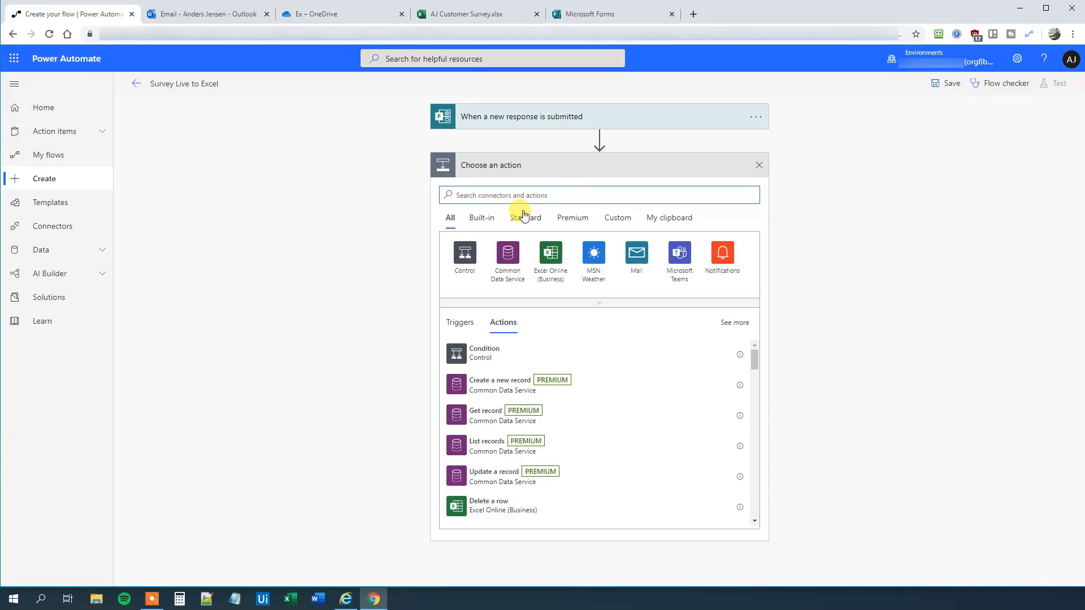
pyautogui.write('apply')
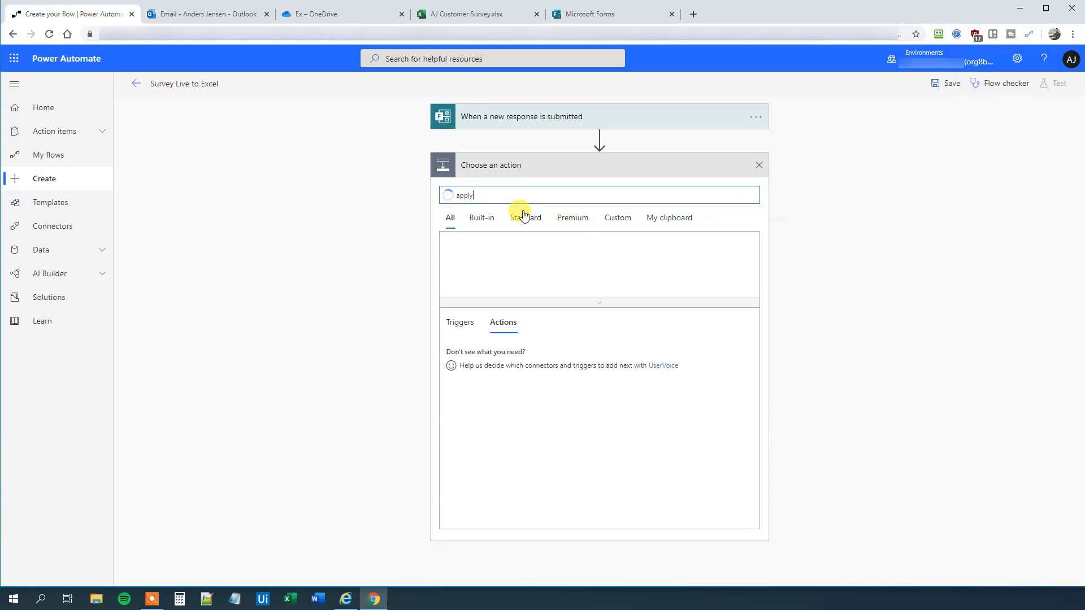
pyautogui.click(503, 353)
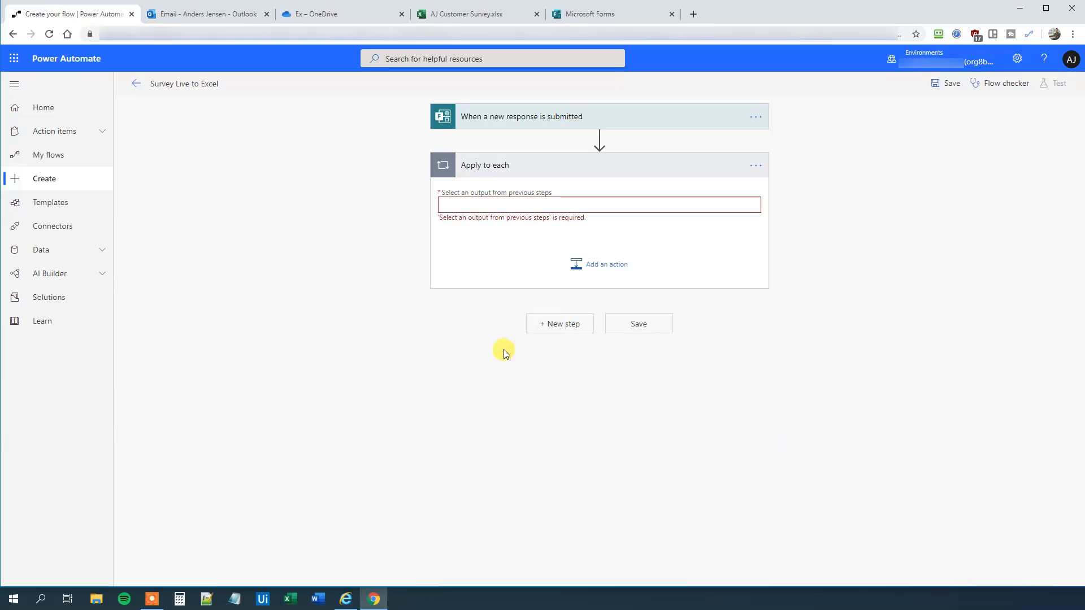
pyautogui.click(505, 205)
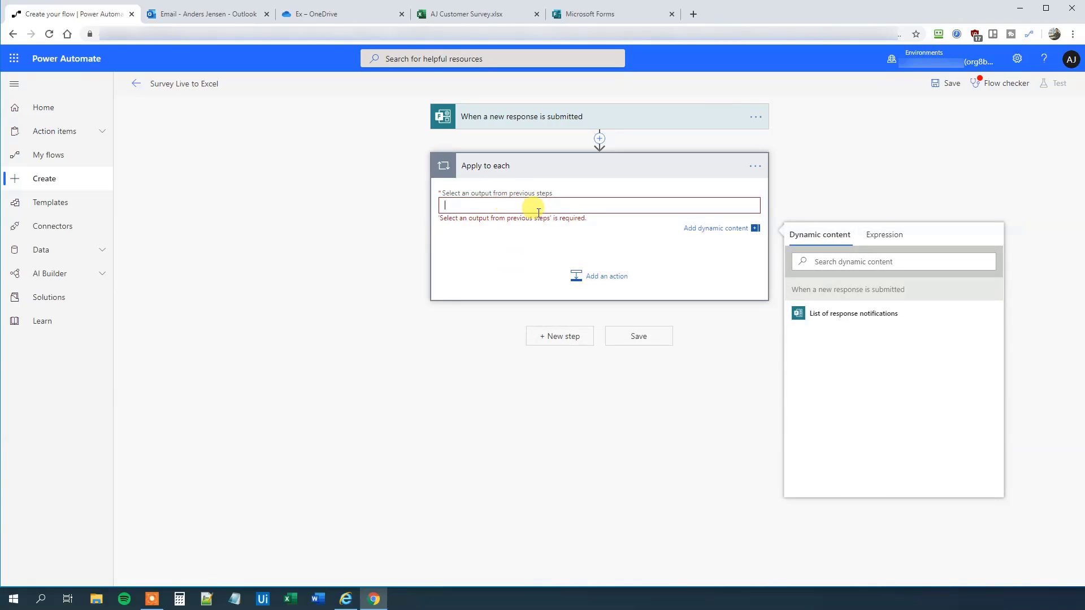
pyautogui.click(853, 319)
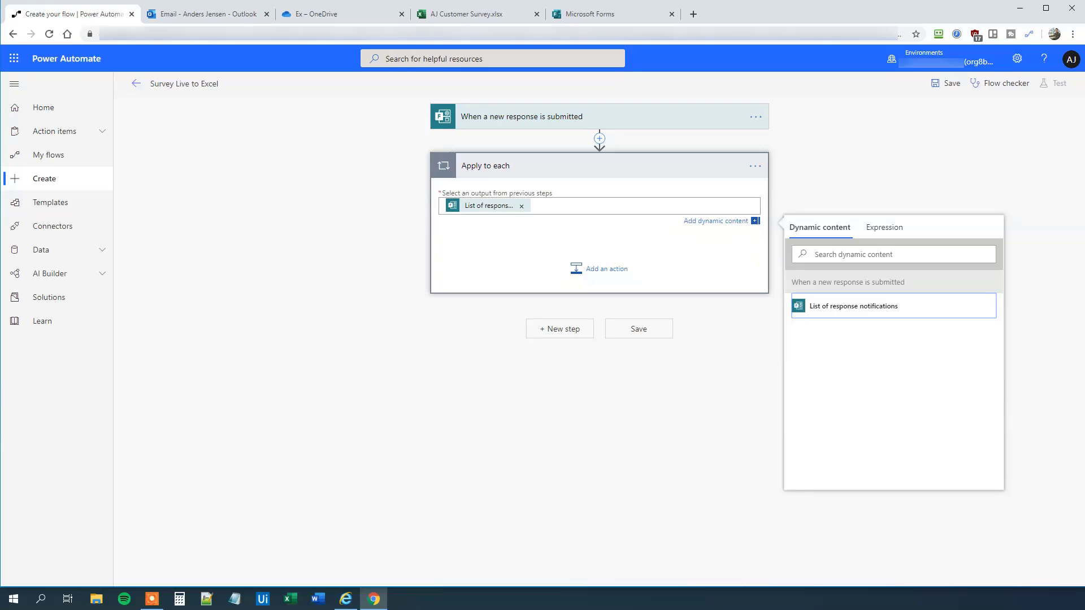
pyautogui.press('F10')
# Add Get response details in the loop using AJ Customer Survey and the notification's Response Id.
pyautogui.click(613, 274)
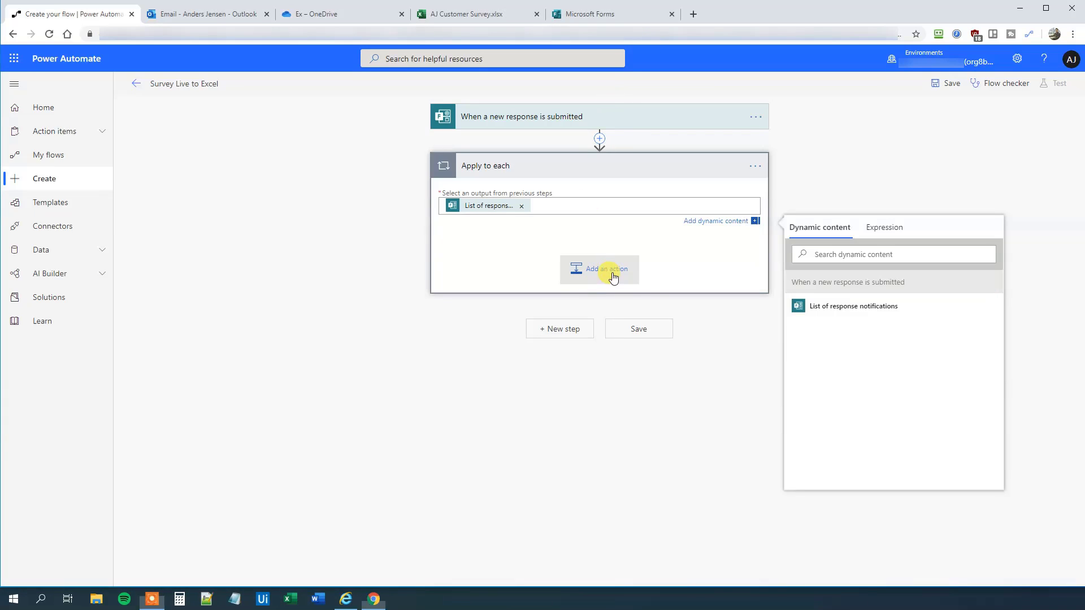
pyautogui.write('ge')
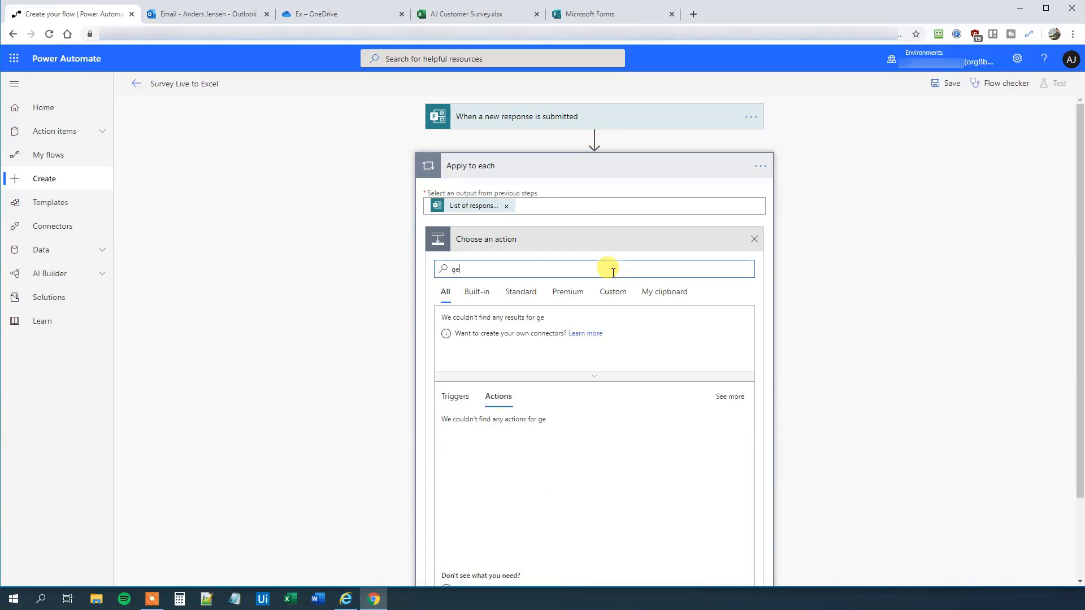
pyautogui.write('t respon')
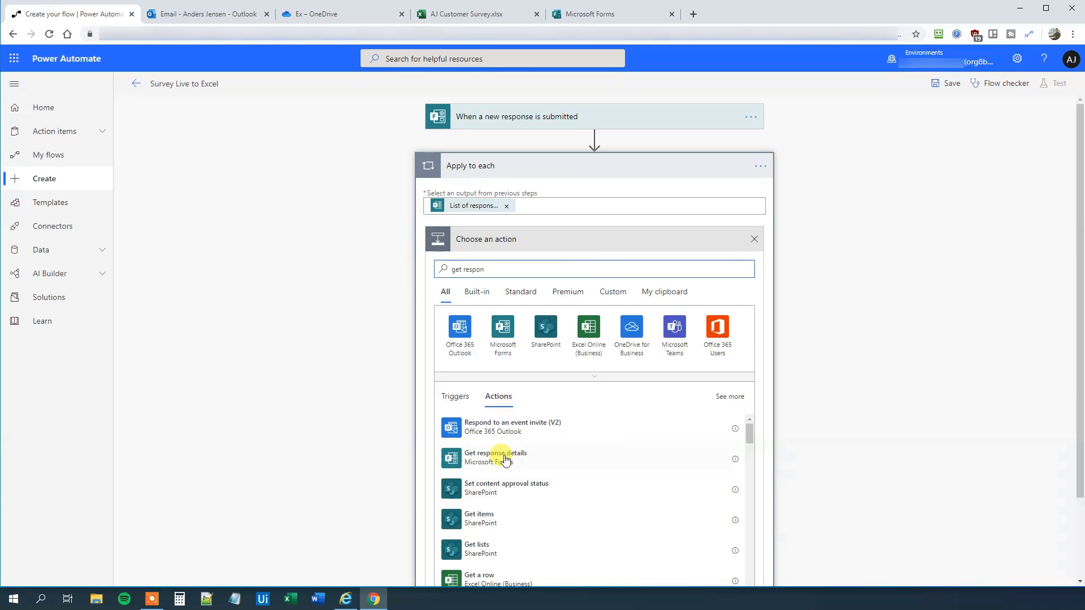
pyautogui.click(510, 460)
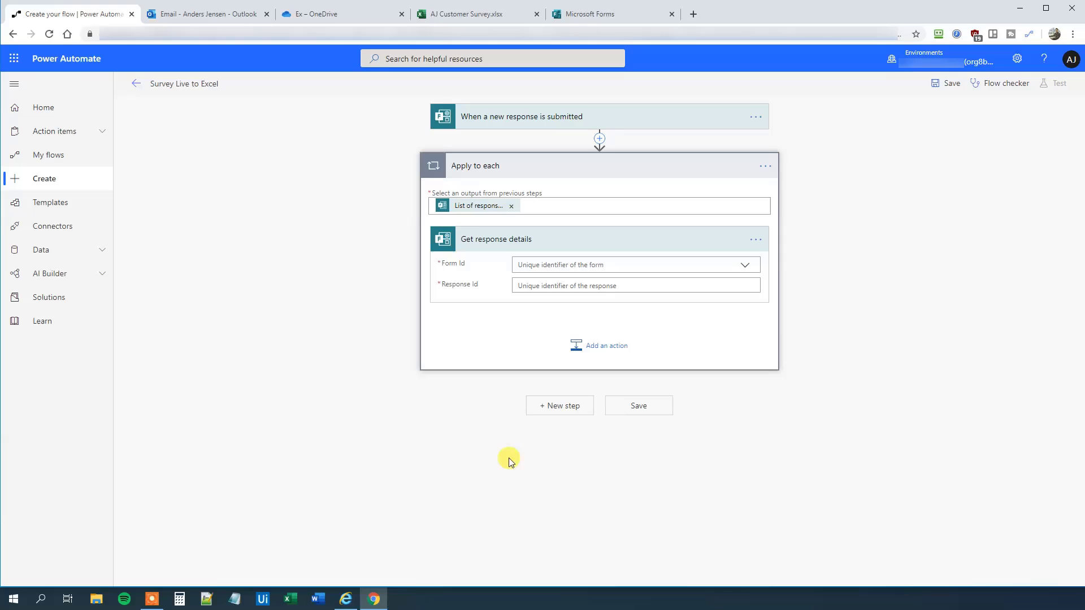
pyautogui.click(746, 266)
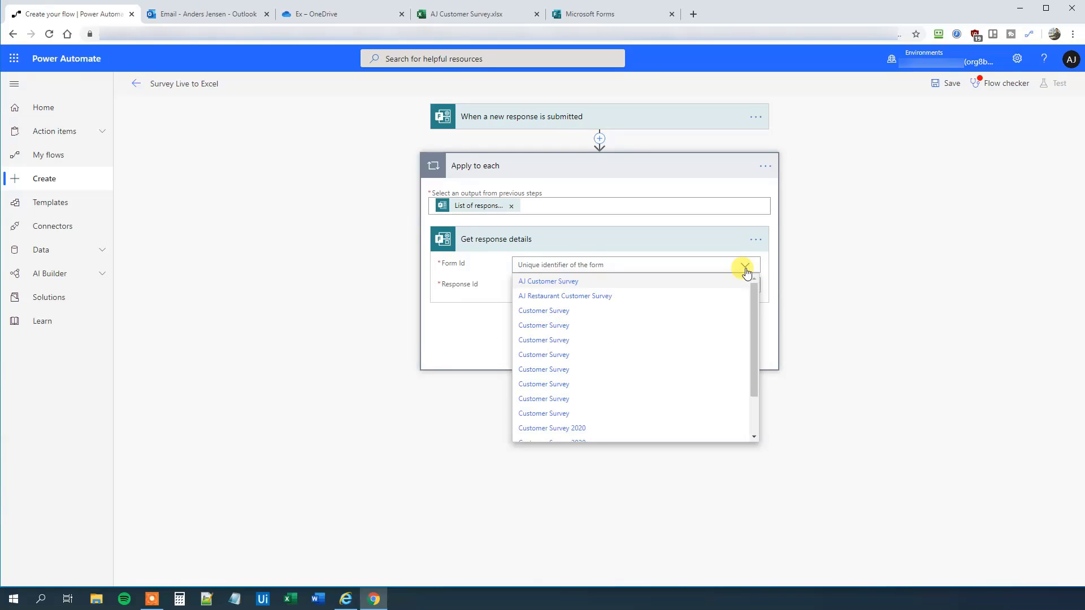
pyautogui.click(581, 284)
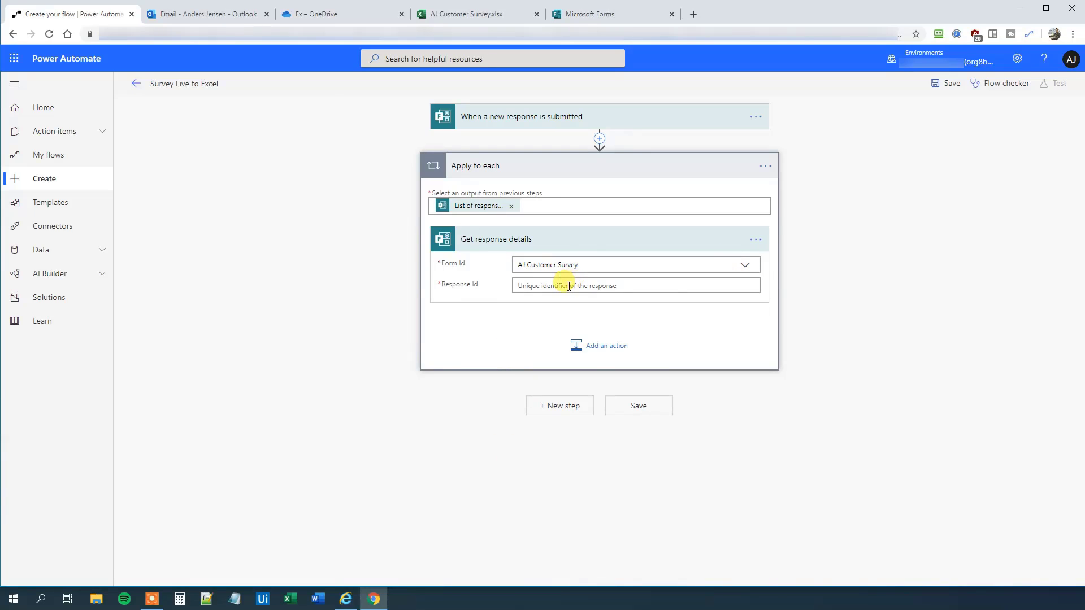
pyautogui.click(568, 285)
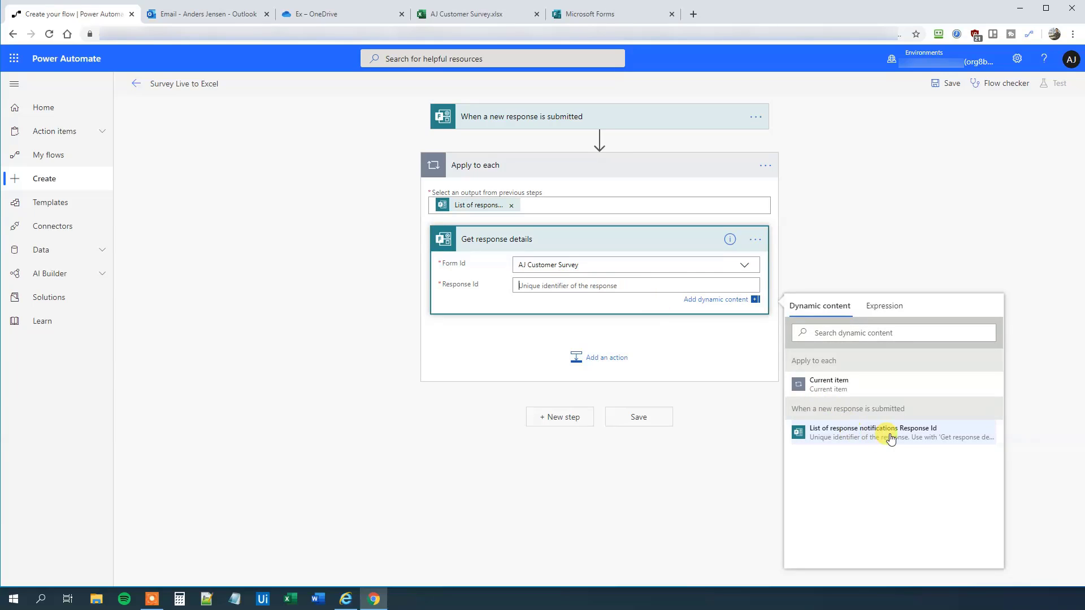
pyautogui.click(948, 440)
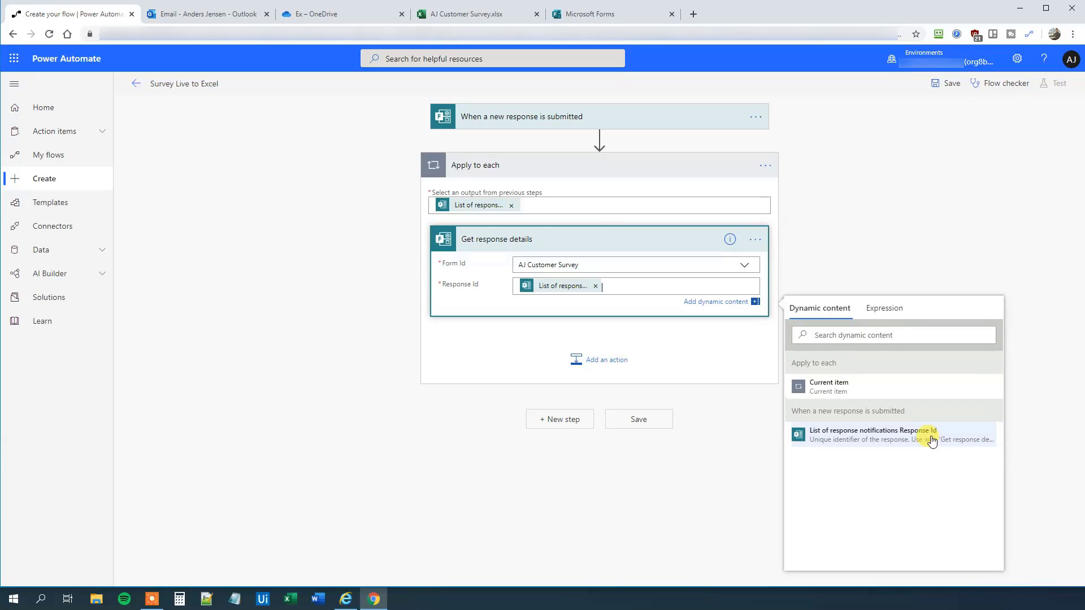
# Close the Excel workbook and add an Add a row into a table action inside the loop.
pyautogui.click(507, 358)
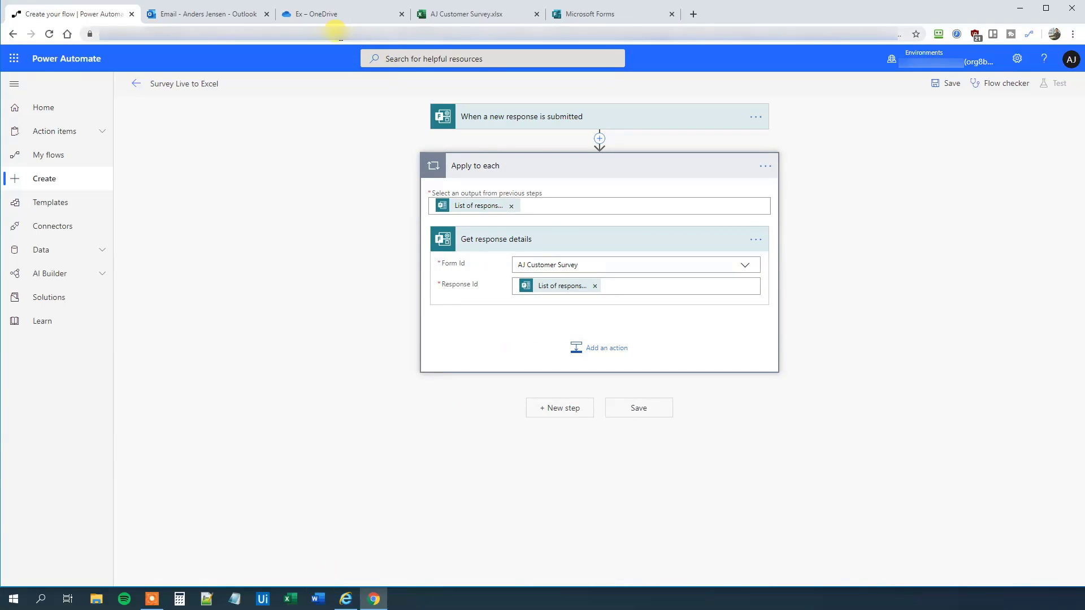
pyautogui.click(441, 15)
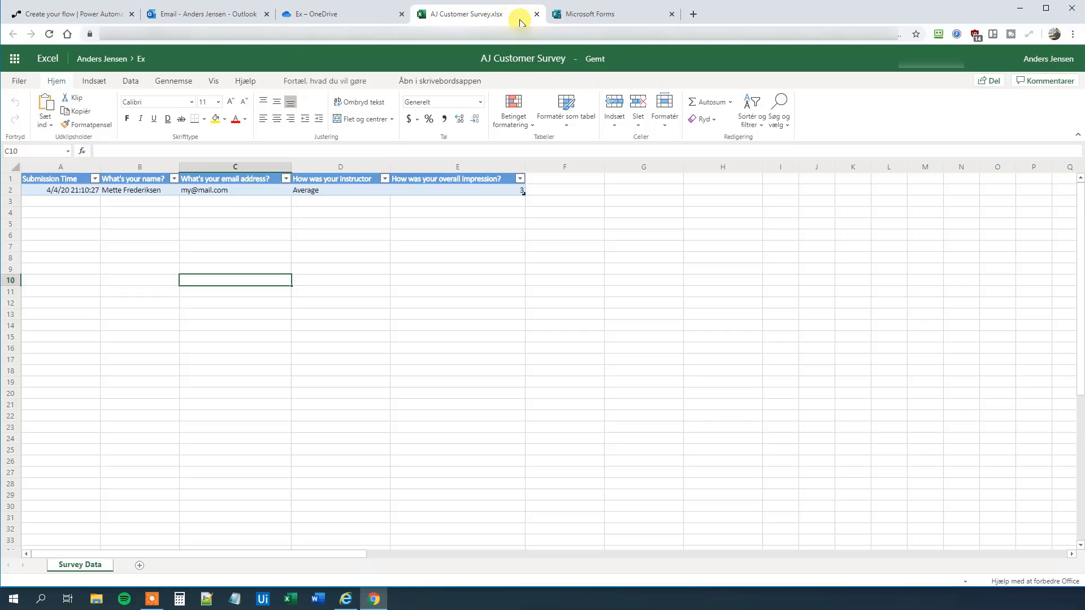
pyautogui.click(537, 15)
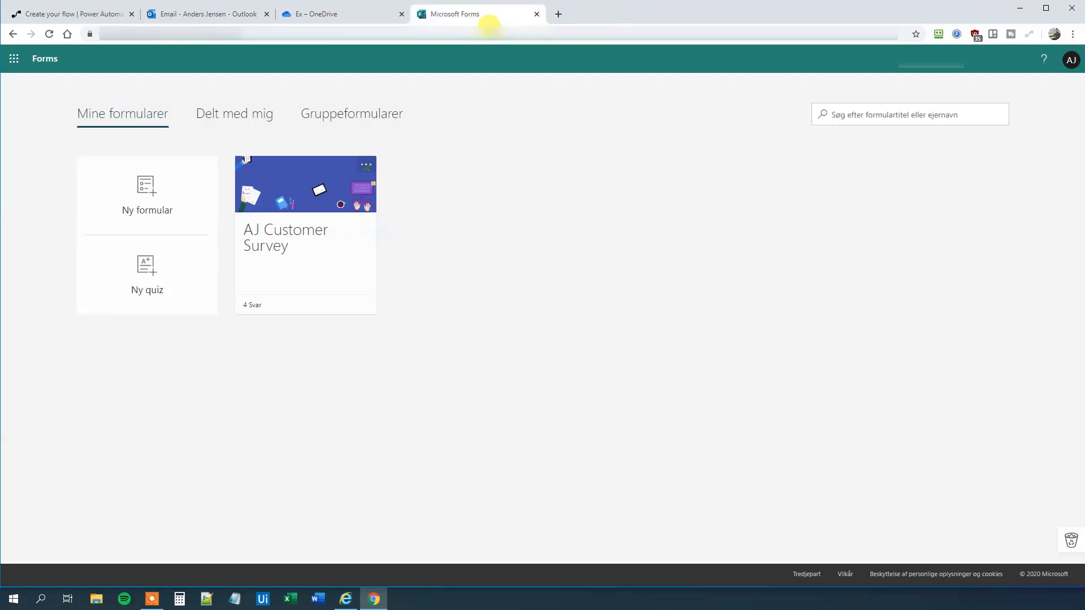
pyautogui.click(76, 14)
pyautogui.click(609, 366)
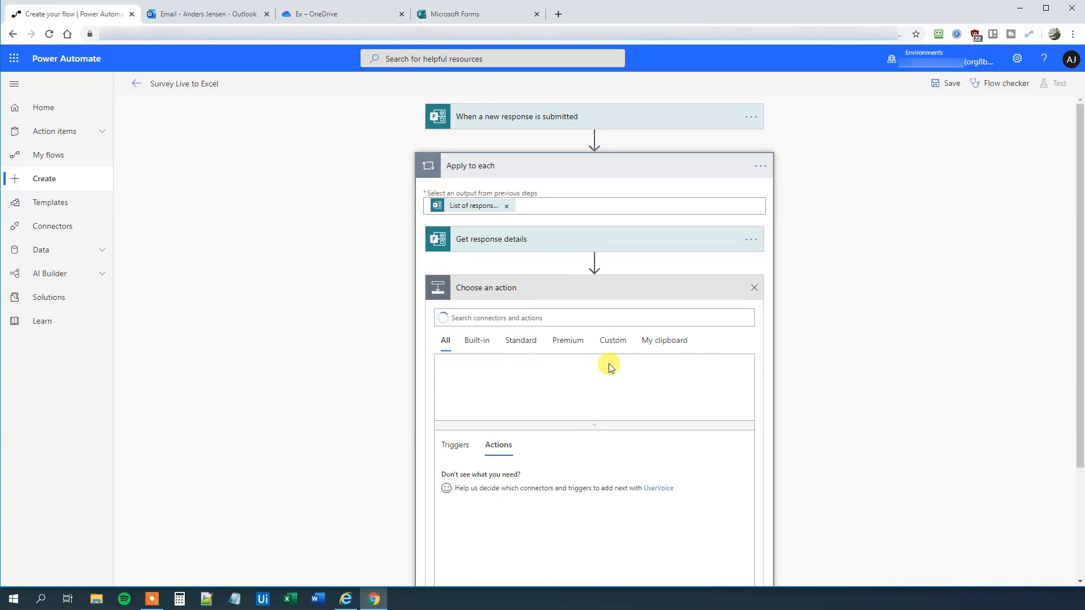
pyautogui.write('add a row')
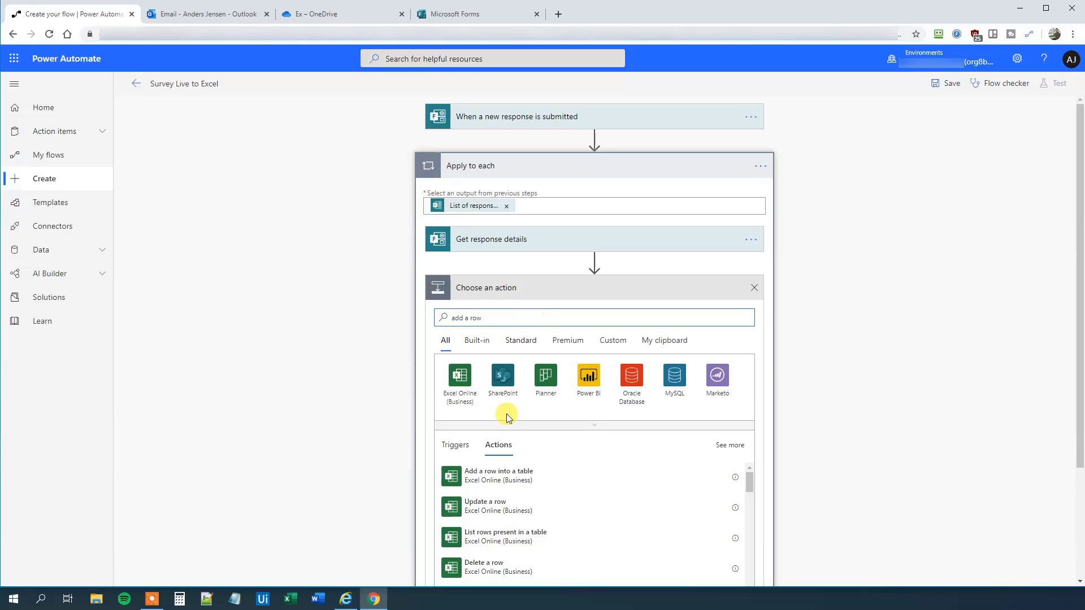
pyautogui.click(499, 487)
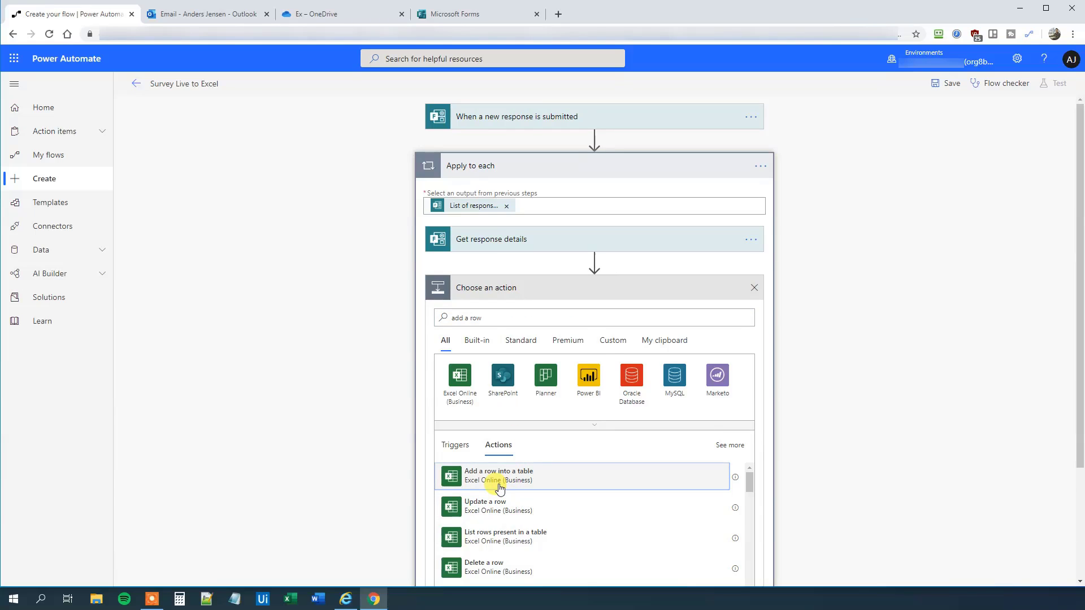
# Target OneDrive for Business, OneDrive library, /Ex/AJ Customer Survey.xlsx and the SurveyData table.
pyautogui.click(740, 317)
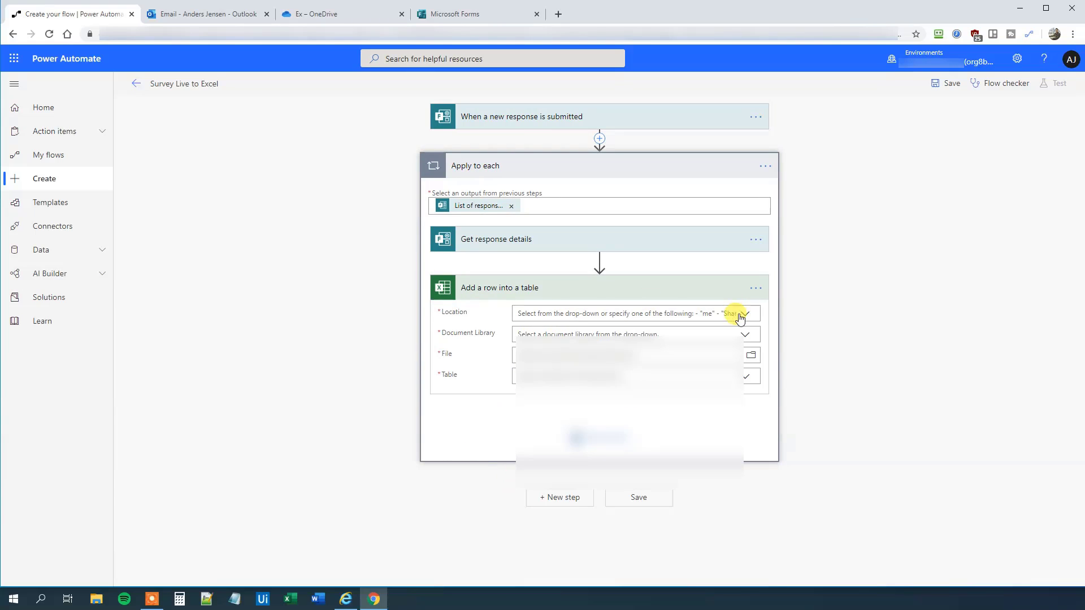
pyautogui.click(746, 316)
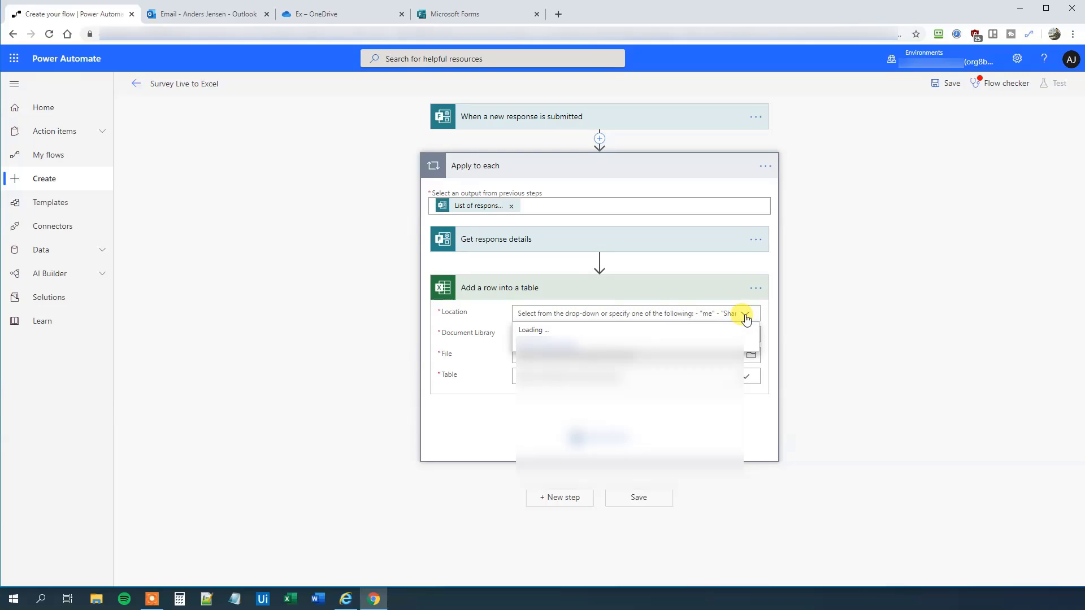
pyautogui.click(555, 330)
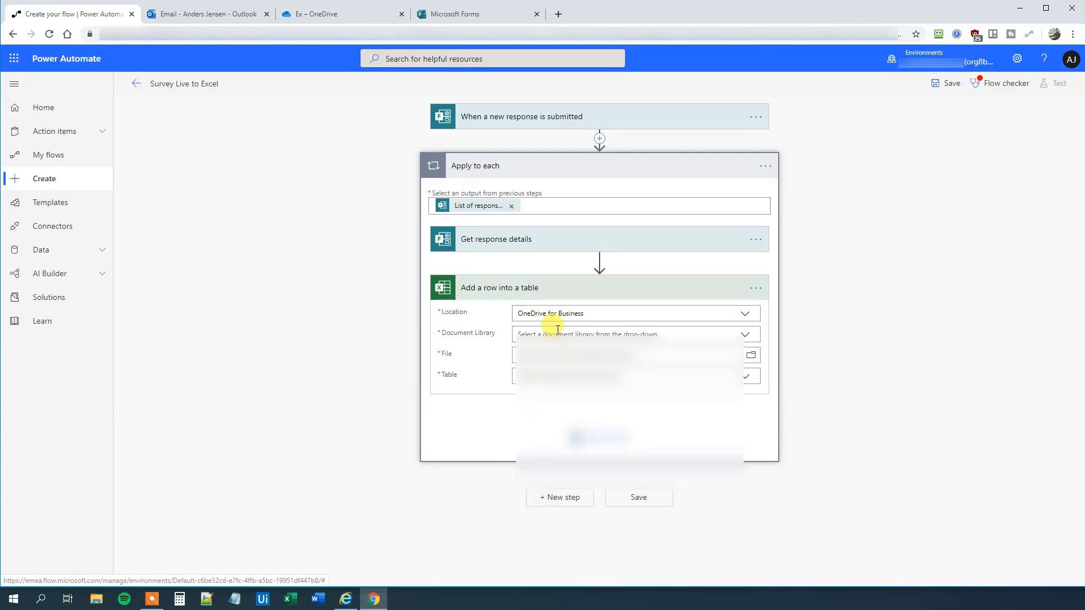
pyautogui.click(746, 335)
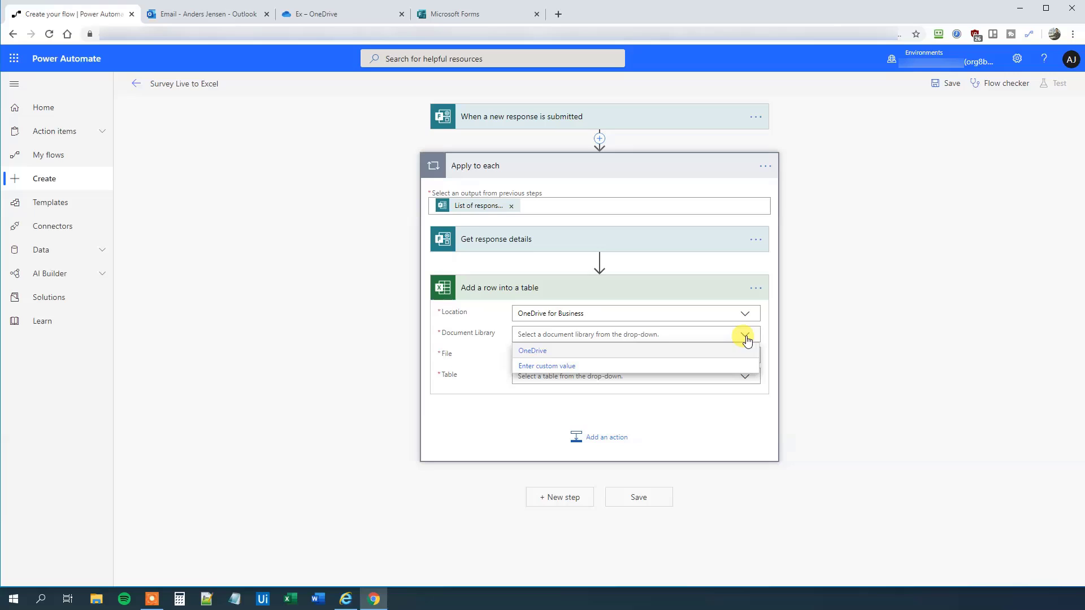
pyautogui.click(699, 352)
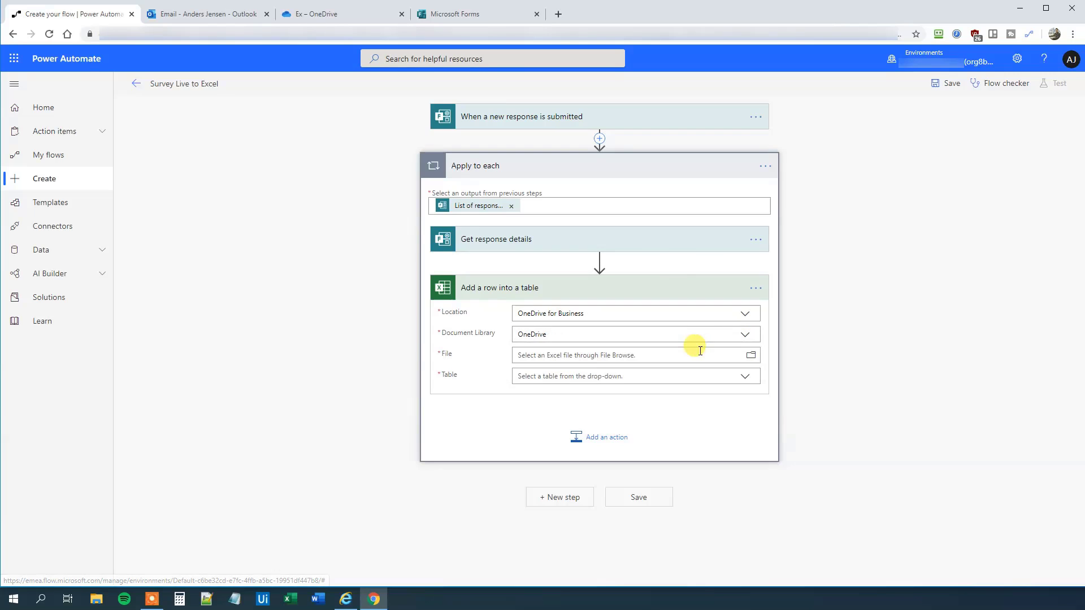
pyautogui.click(751, 357)
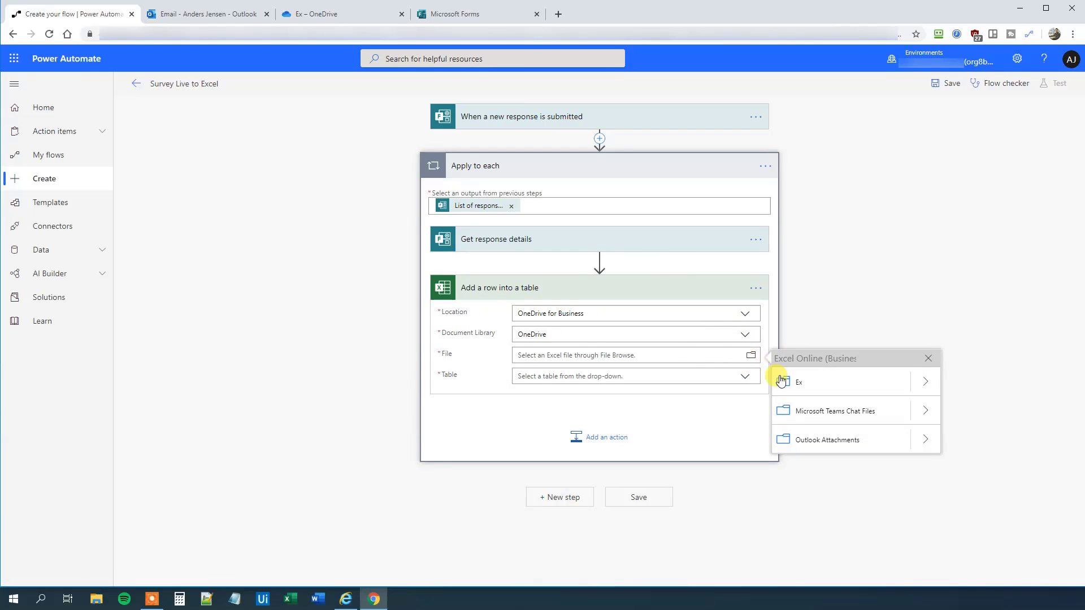
pyautogui.click(927, 384)
pyautogui.click(835, 382)
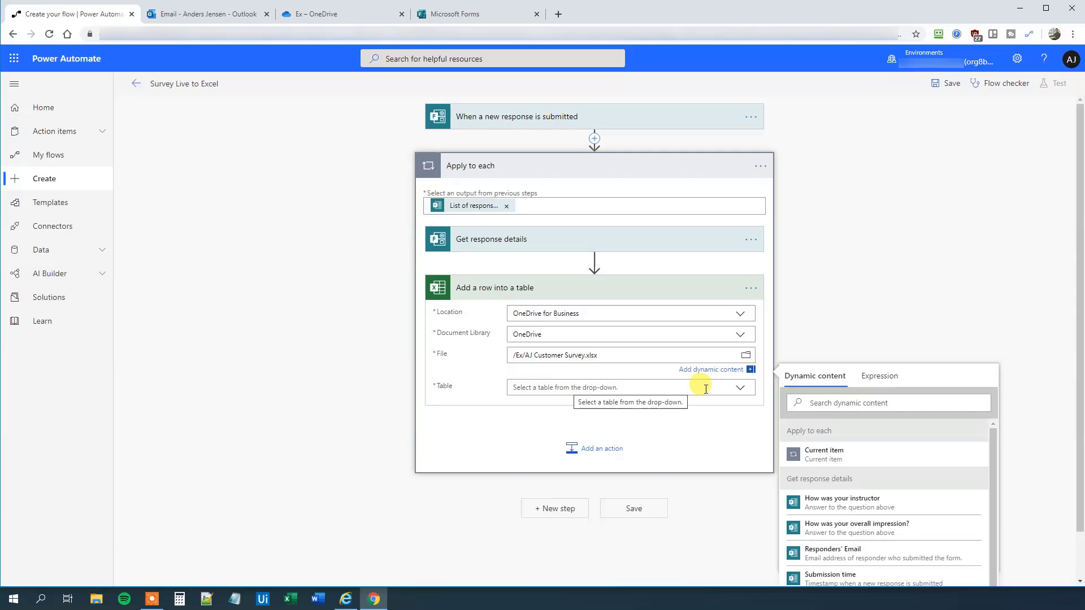
pyautogui.click(737, 390)
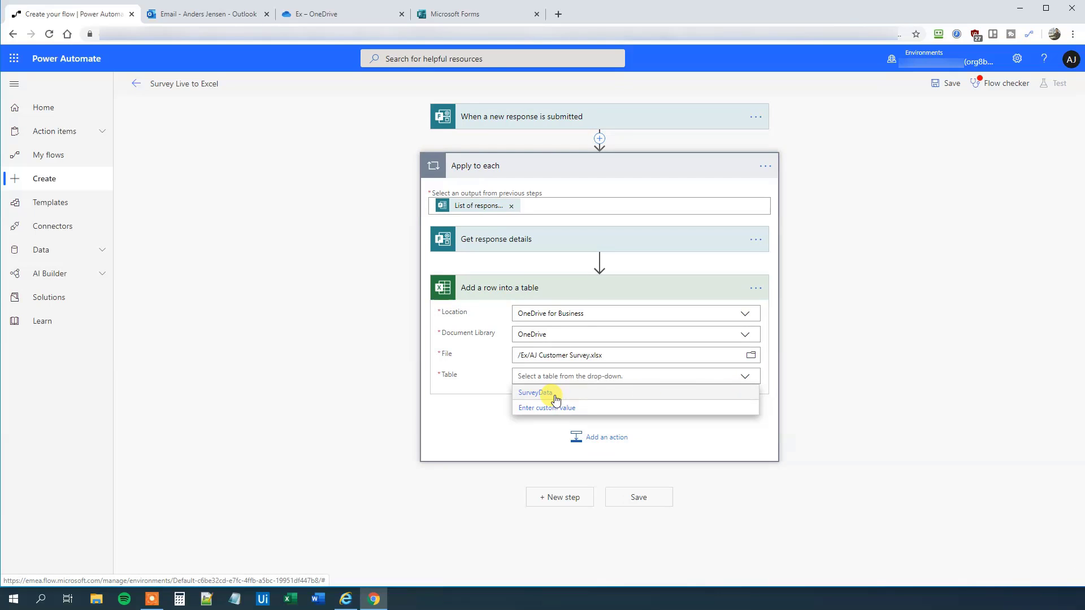
pyautogui.click(557, 395)
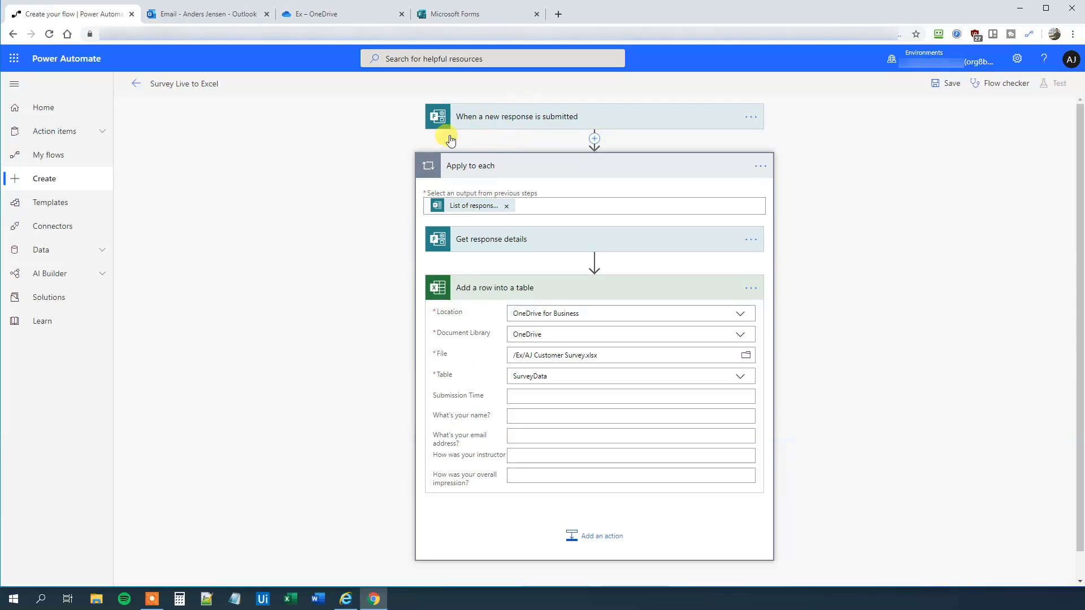
# Open the AJ Customer Survey in Forms, scroll its four questions, then return to the OneDrive Ex folder.
pyautogui.click(483, 16)
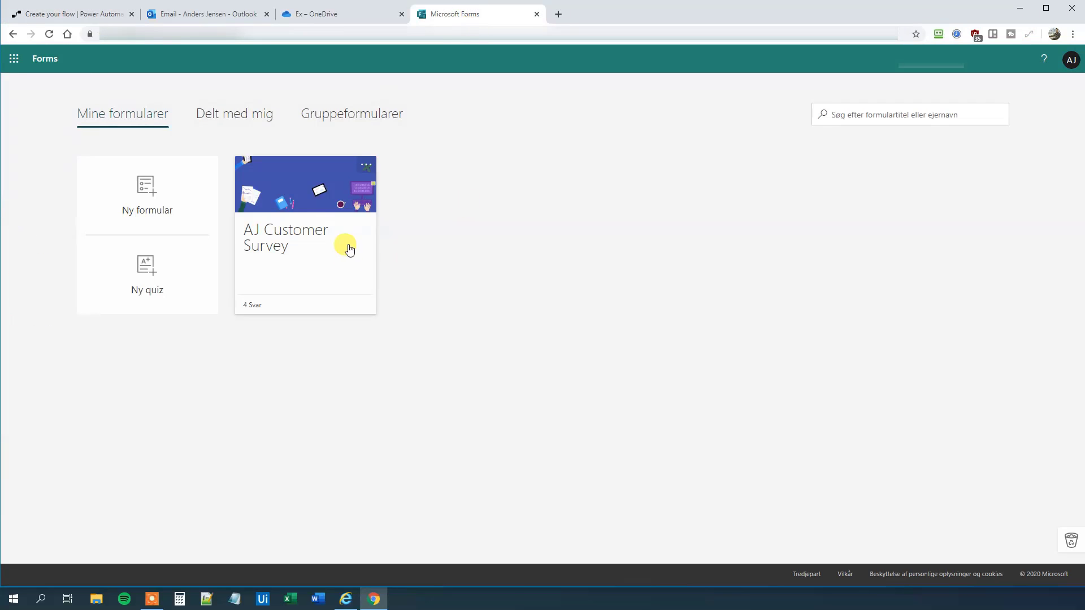
pyautogui.click(306, 203)
pyautogui.scroll(-6, 401, 252)
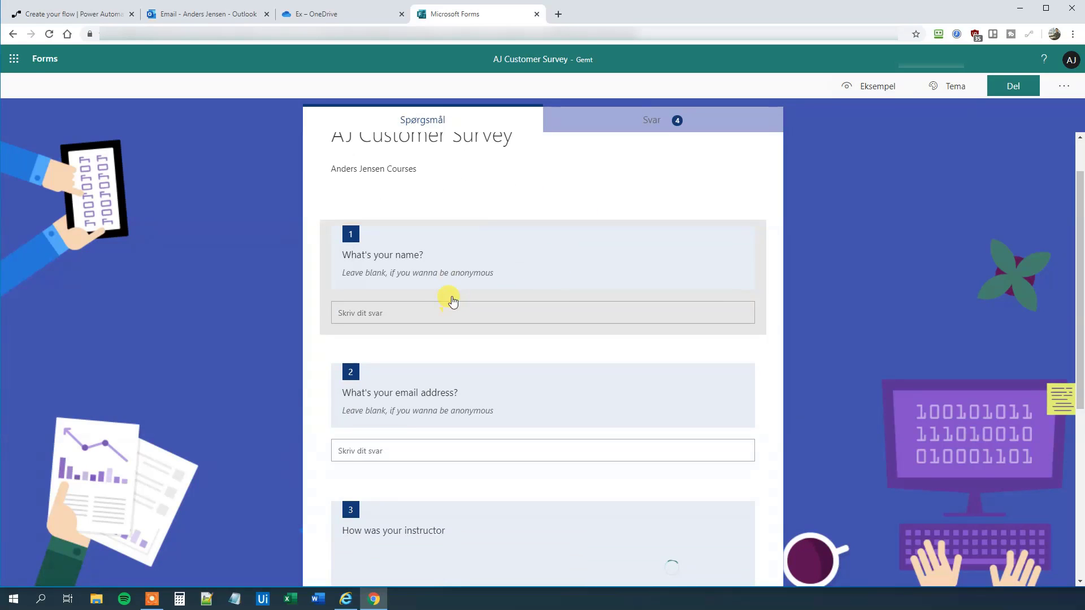
pyautogui.scroll(4, 424, 311)
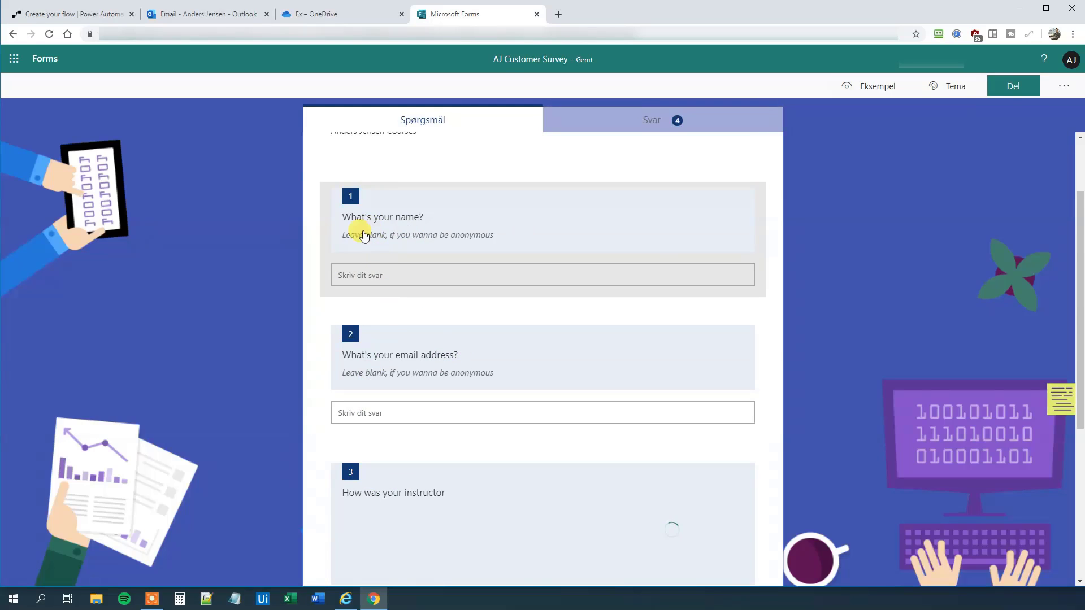
pyautogui.scroll(-2, 441, 331)
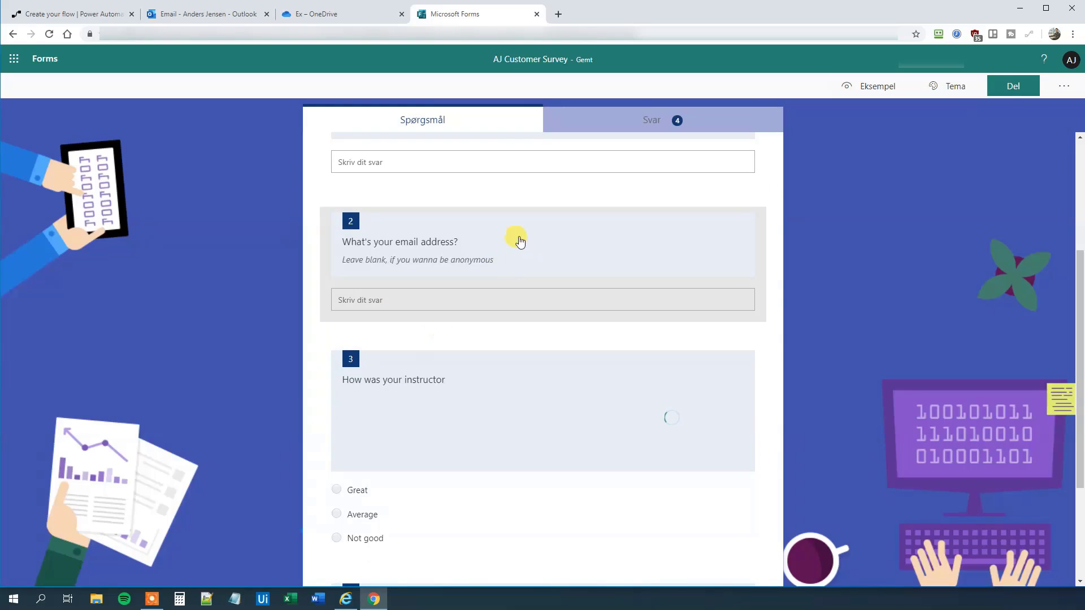
pyautogui.scroll(-3, 653, 424)
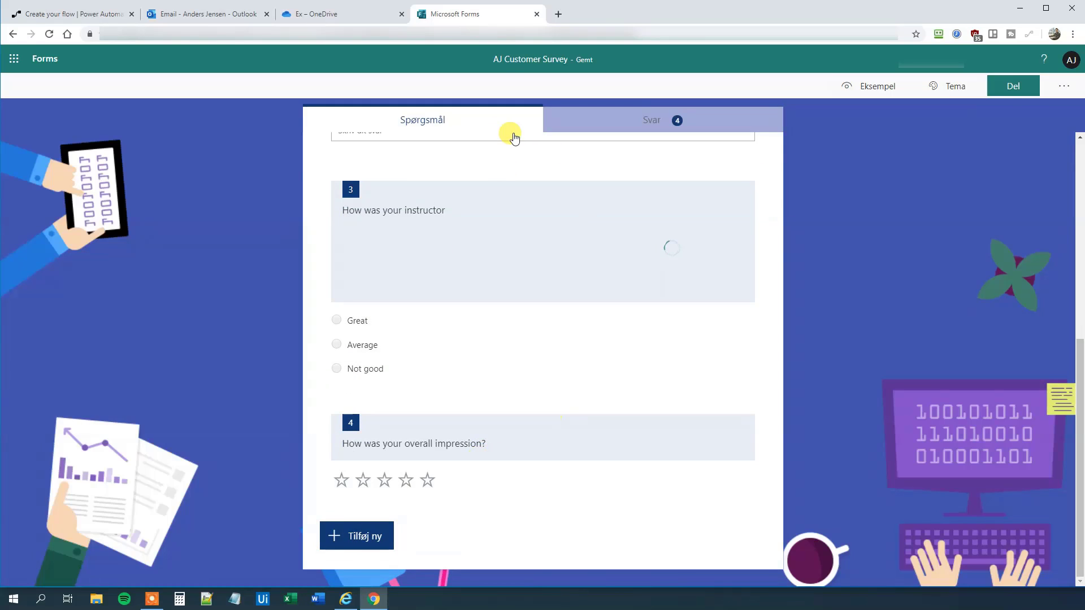
pyautogui.scroll(6, 599, 226)
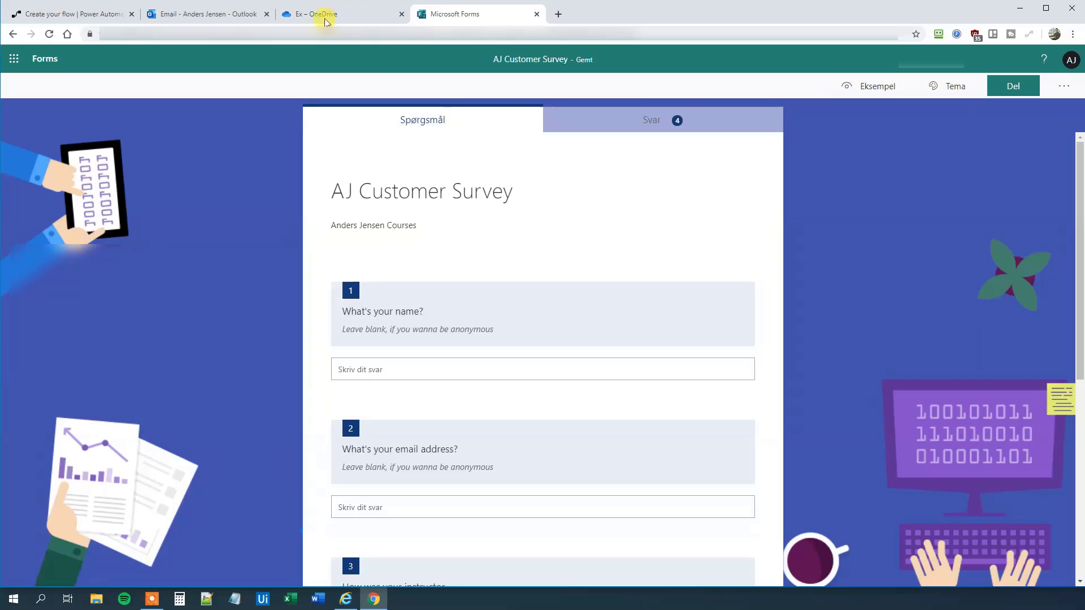
pyautogui.click(316, 16)
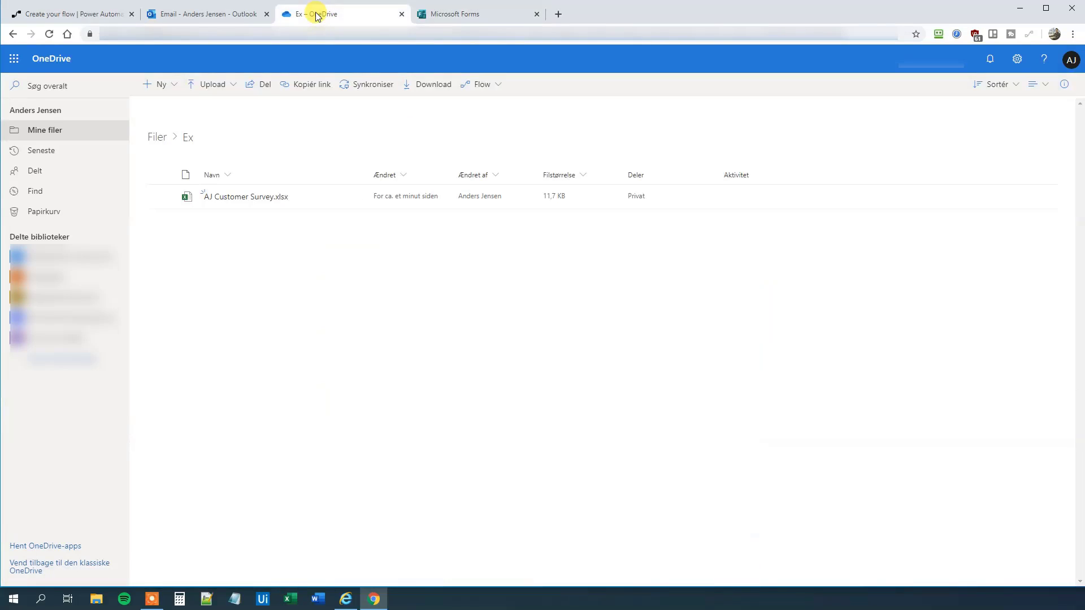
# Map Submission time, the name answer and the email answer to their SurveyData columns.
pyautogui.click(41, 14)
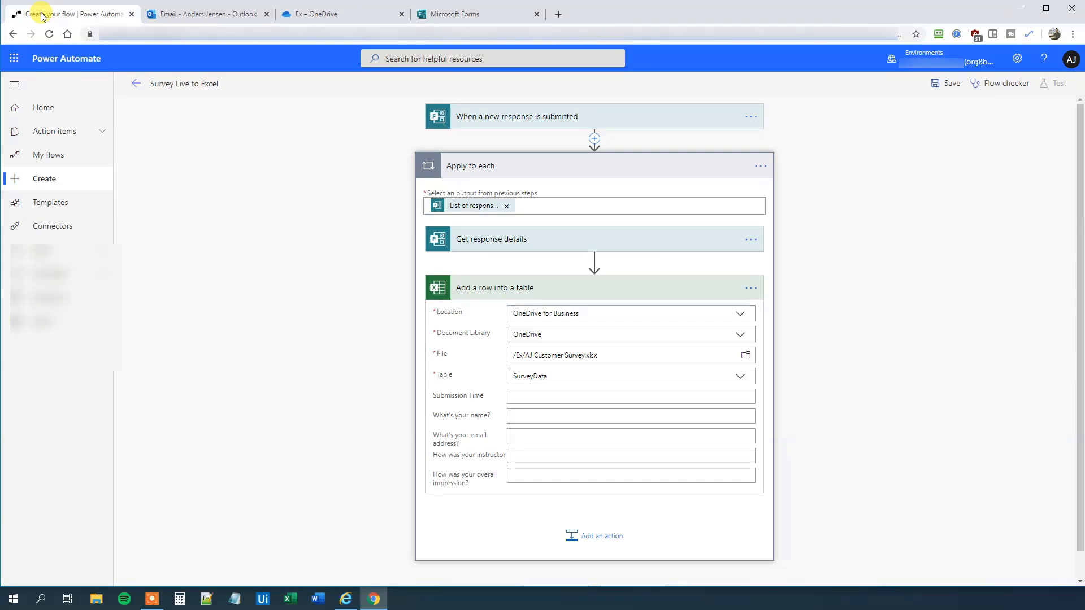
pyautogui.click(528, 397)
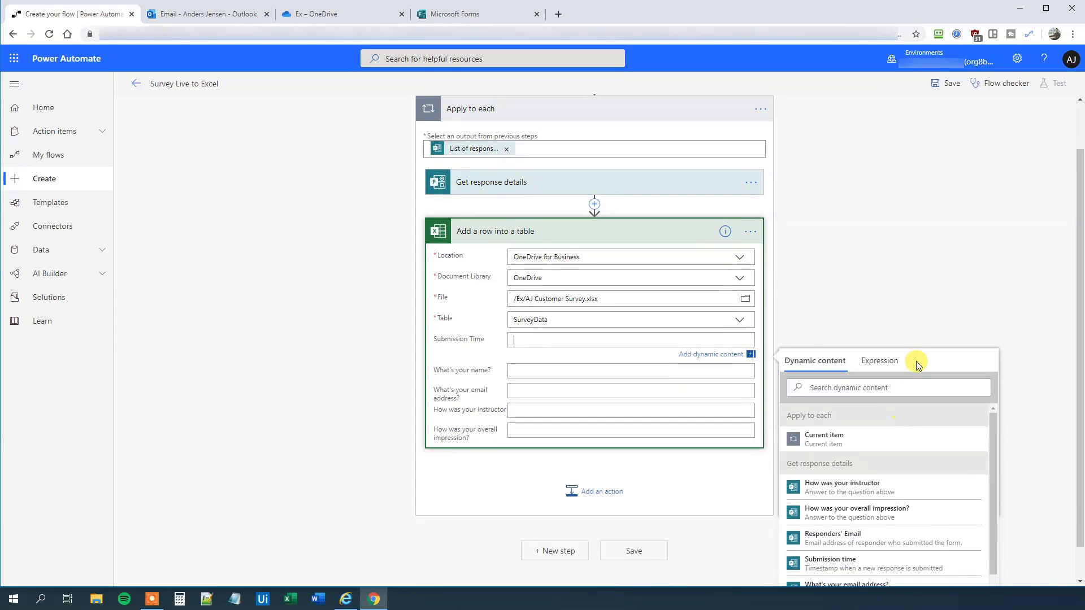
pyautogui.scroll(-2, 879, 491)
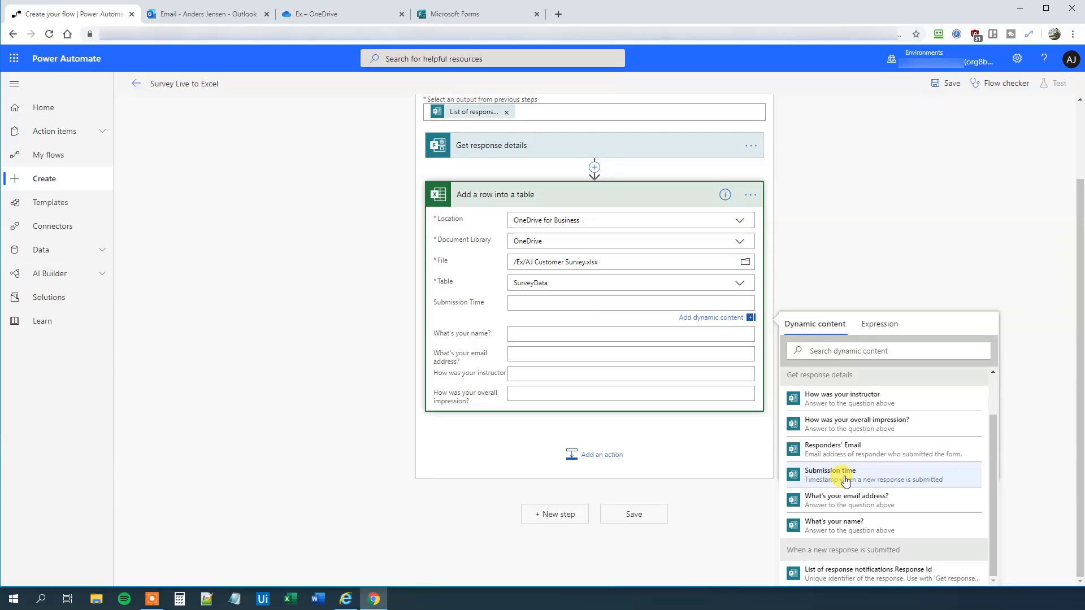
pyautogui.click(846, 481)
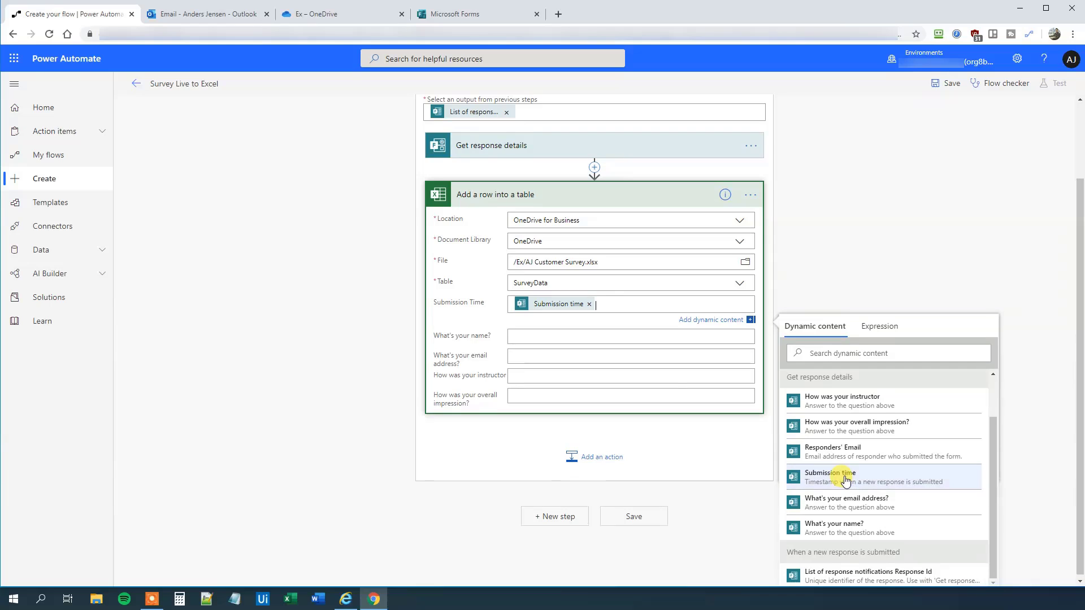
pyautogui.click(521, 337)
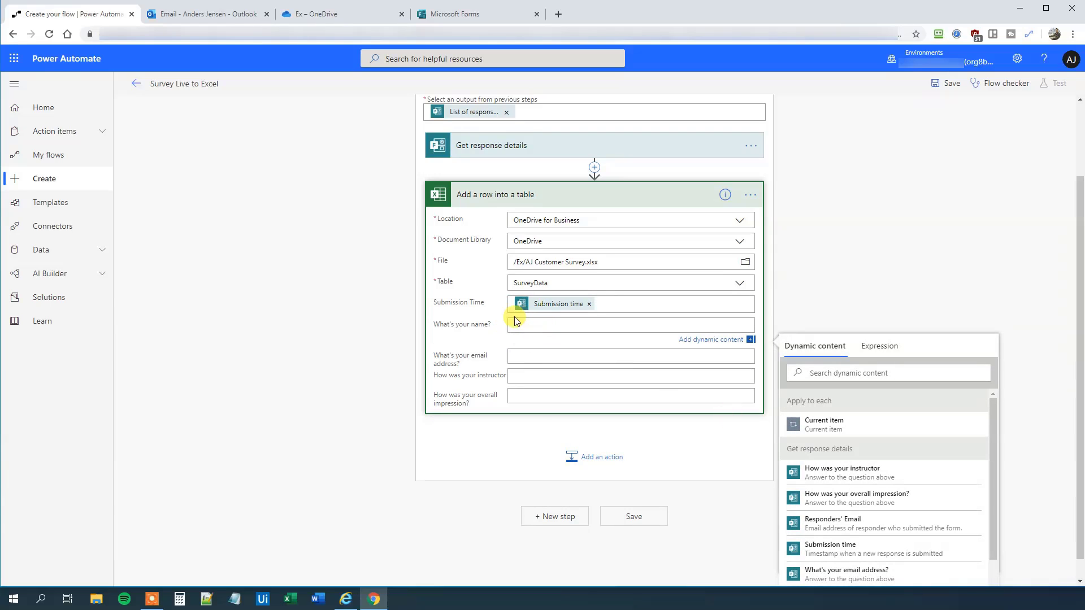
pyautogui.scroll(-1, 887, 506)
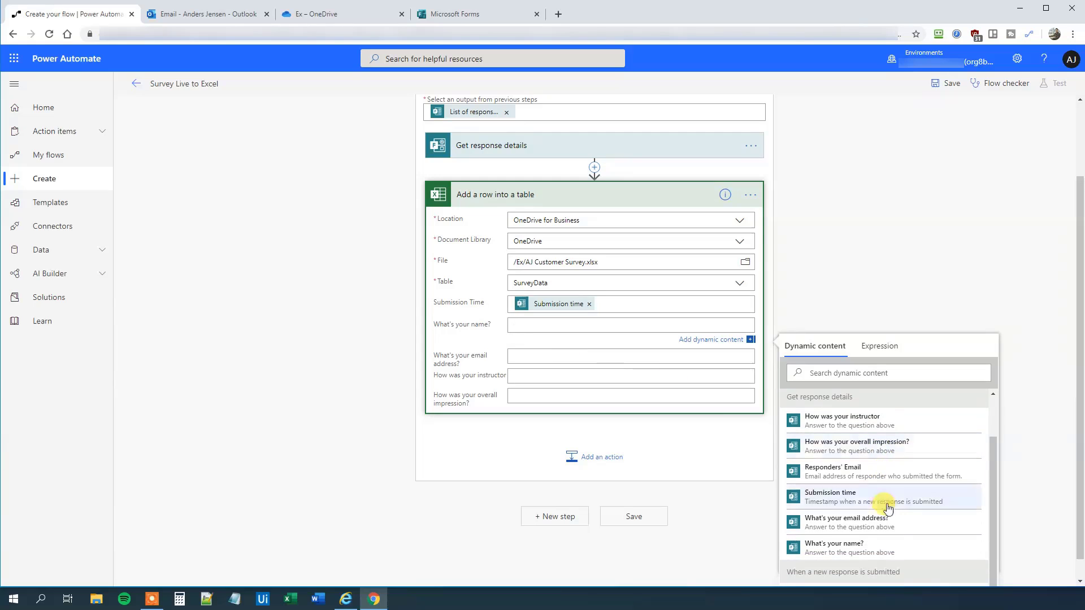
pyautogui.click(846, 548)
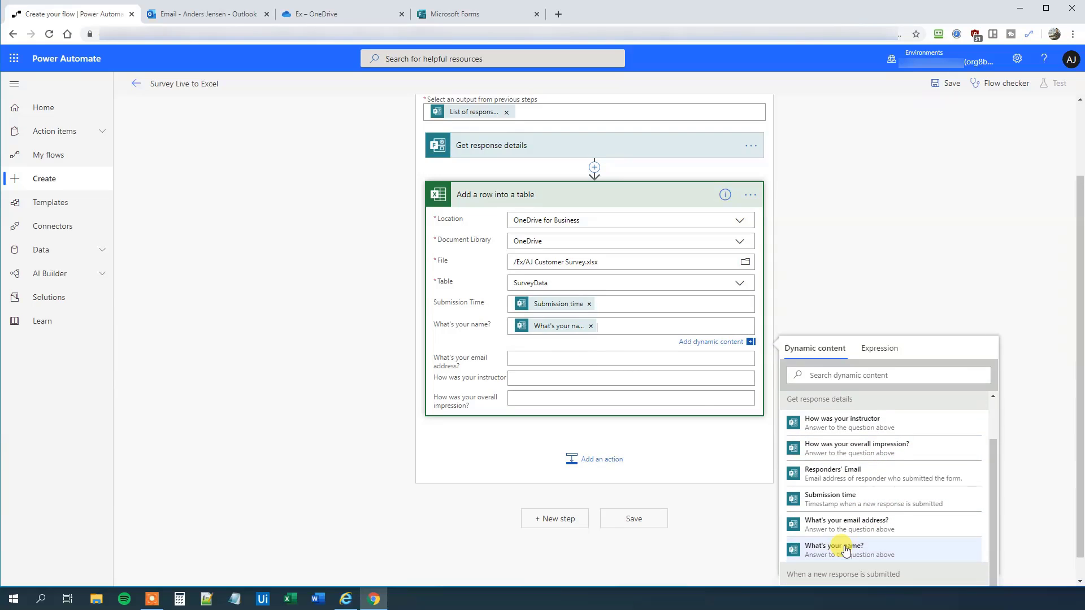
pyautogui.click(516, 359)
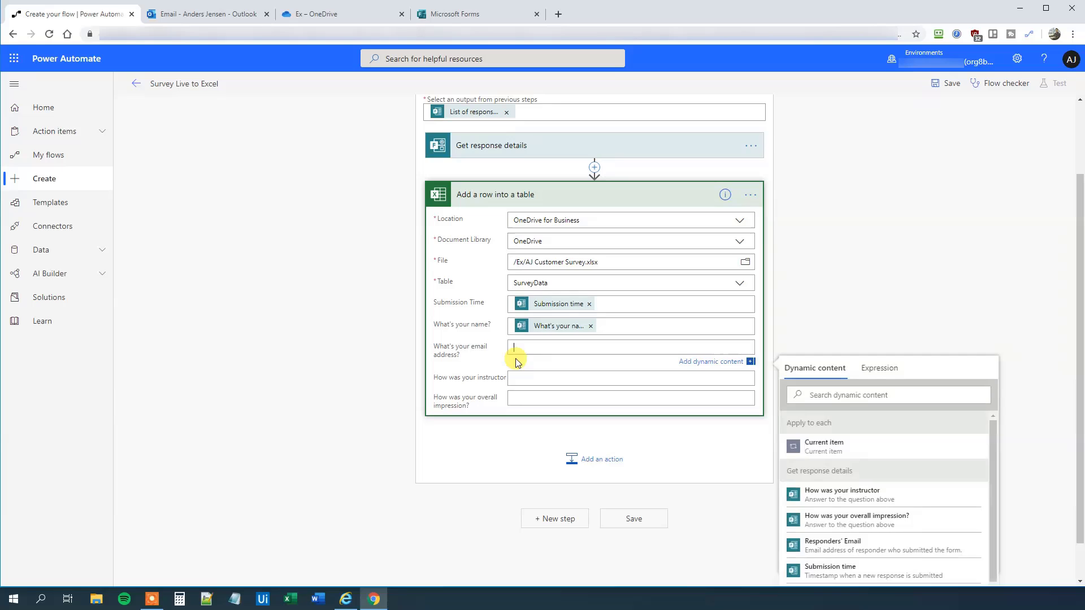
pyautogui.scroll(-2, 867, 517)
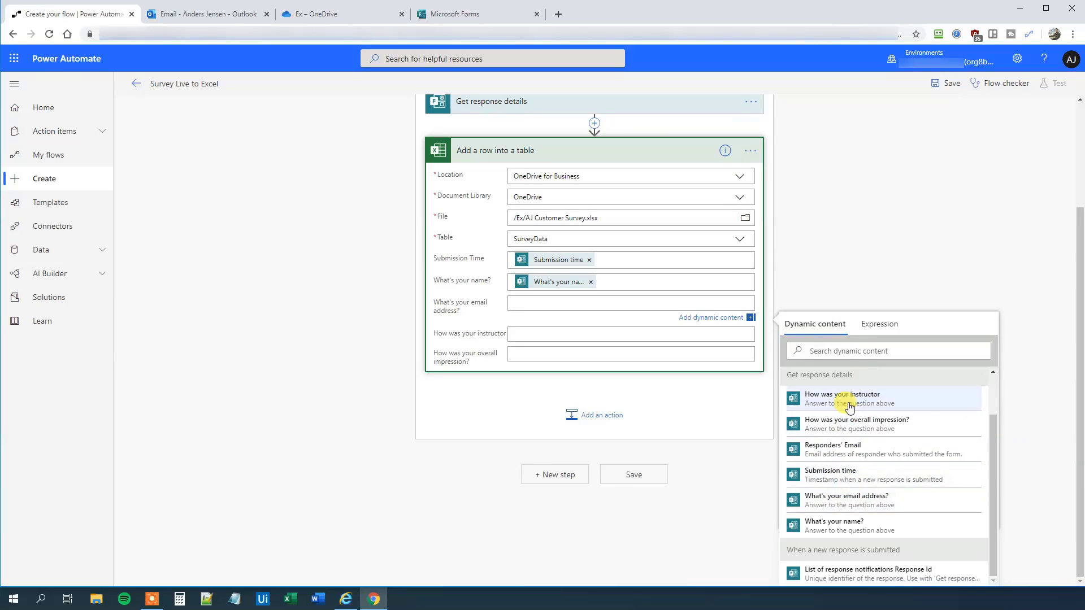
pyautogui.click(846, 497)
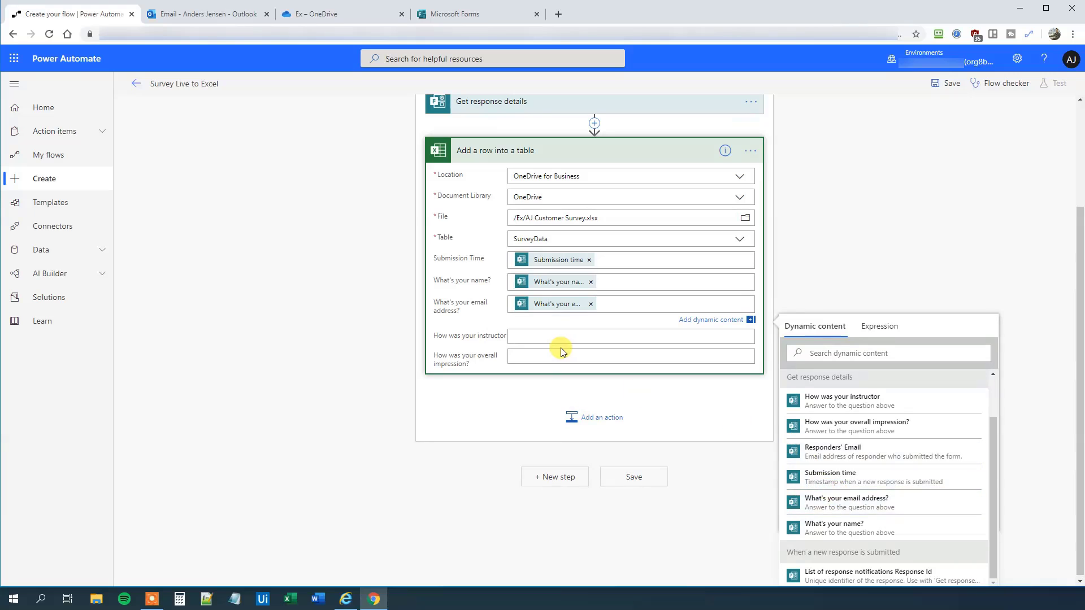
# Map the instructor rating and overall impression answers to their columns.
pyautogui.click(542, 336)
pyautogui.scroll(-1, 915, 564)
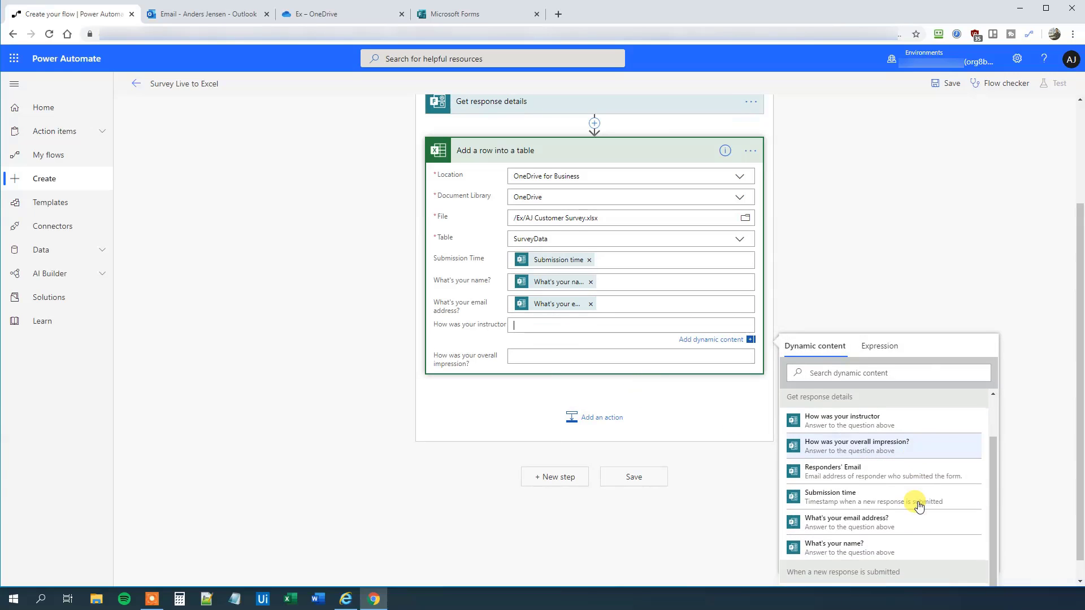
pyautogui.scroll(1, 913, 537)
pyautogui.click(847, 459)
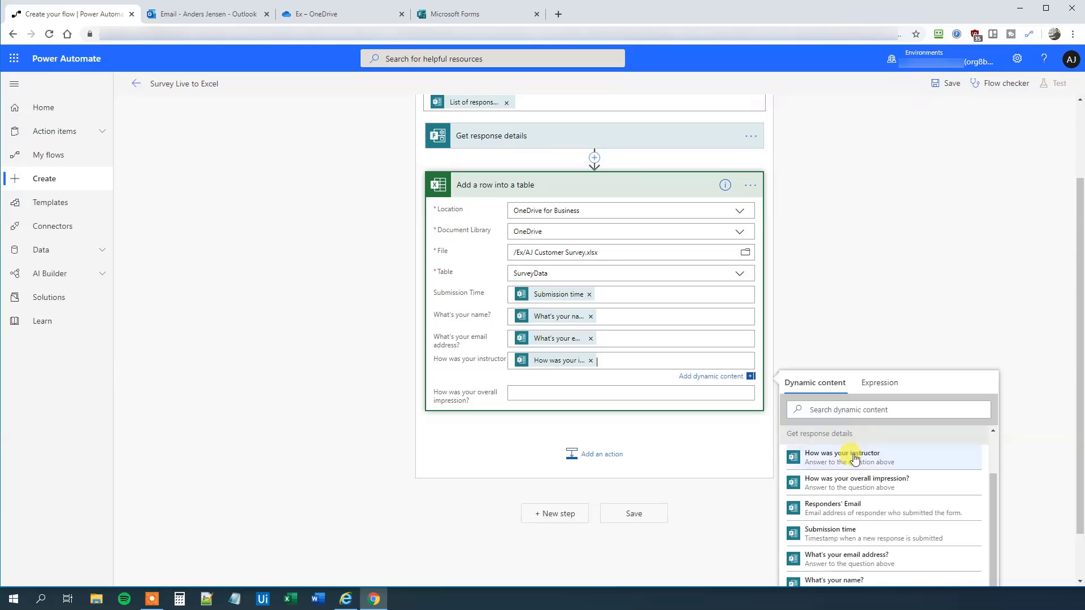
pyautogui.click(538, 392)
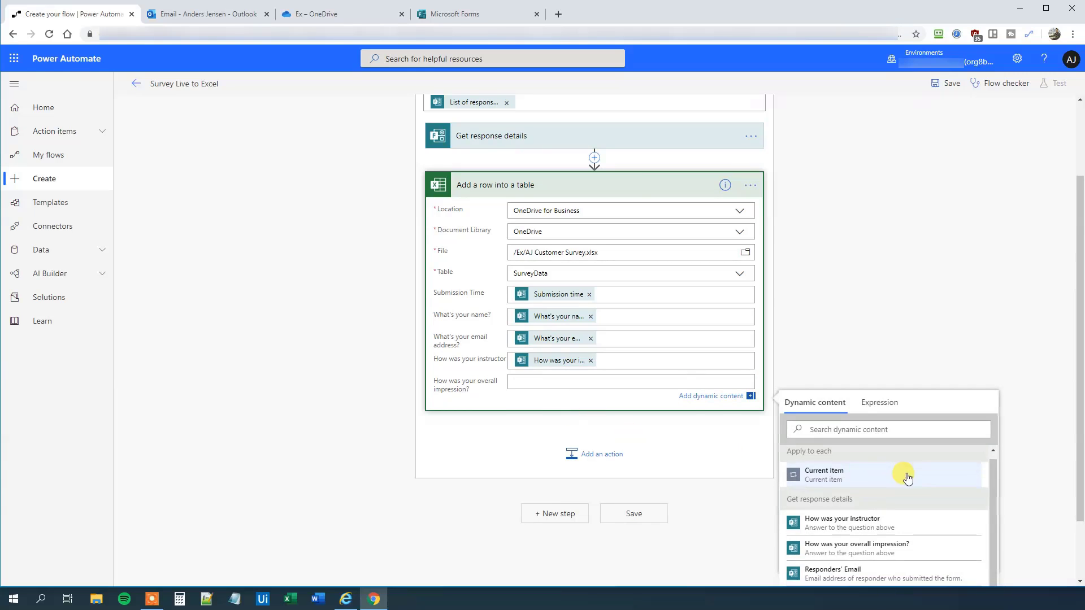
pyautogui.scroll(-1, 904, 481)
pyautogui.click(884, 500)
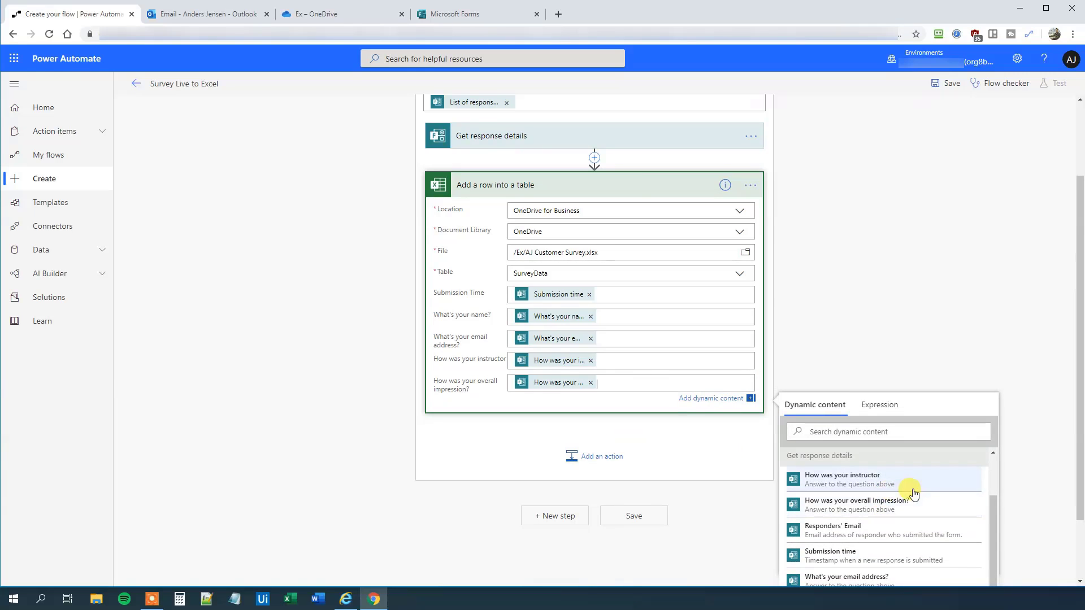
pyautogui.click(354, 322)
pyautogui.scroll(3, 358, 269)
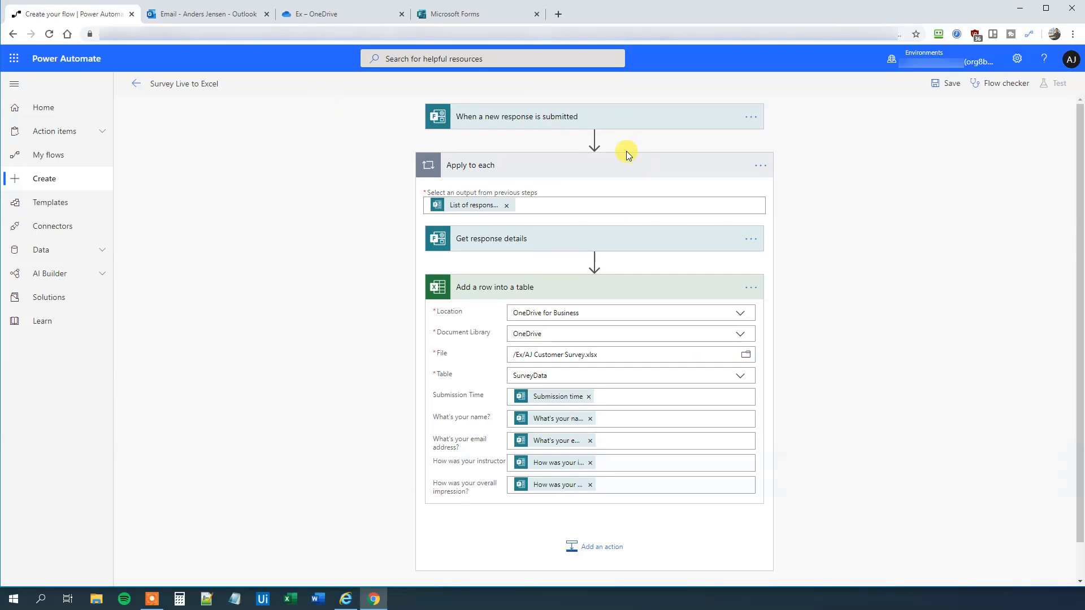
# Save the flow and start a test with 'I'll perform the trigger action'.
pyautogui.click(941, 88)
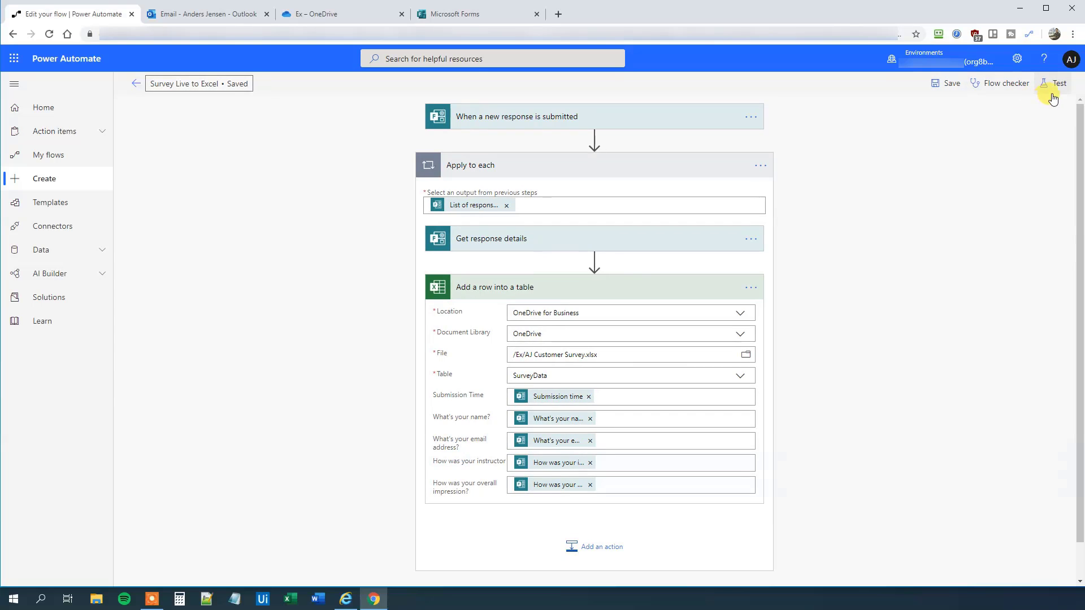
pyautogui.click(1054, 84)
pyautogui.click(914, 110)
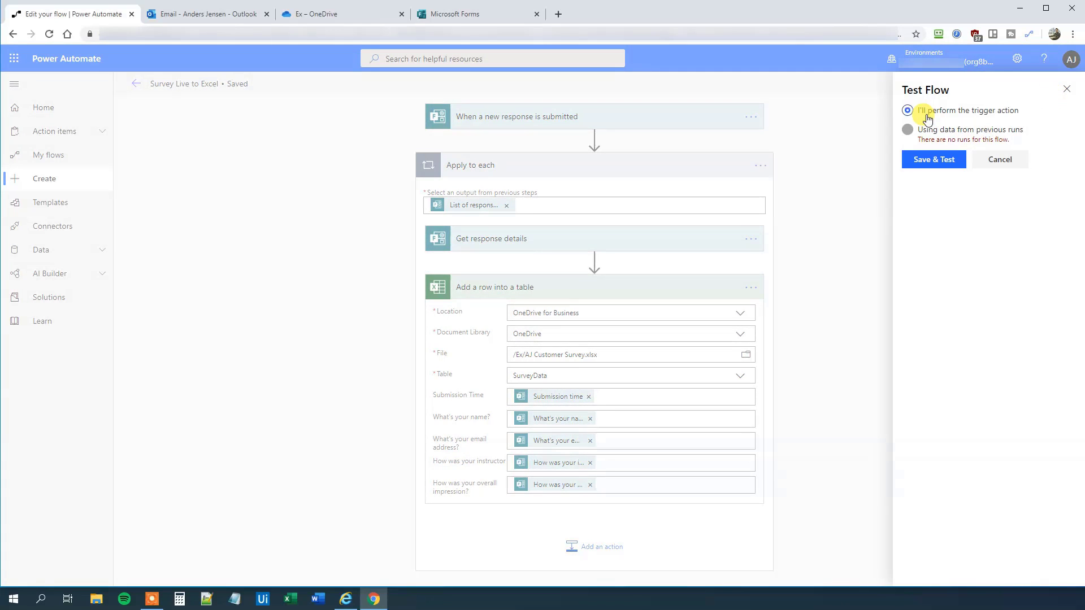
pyautogui.click(931, 164)
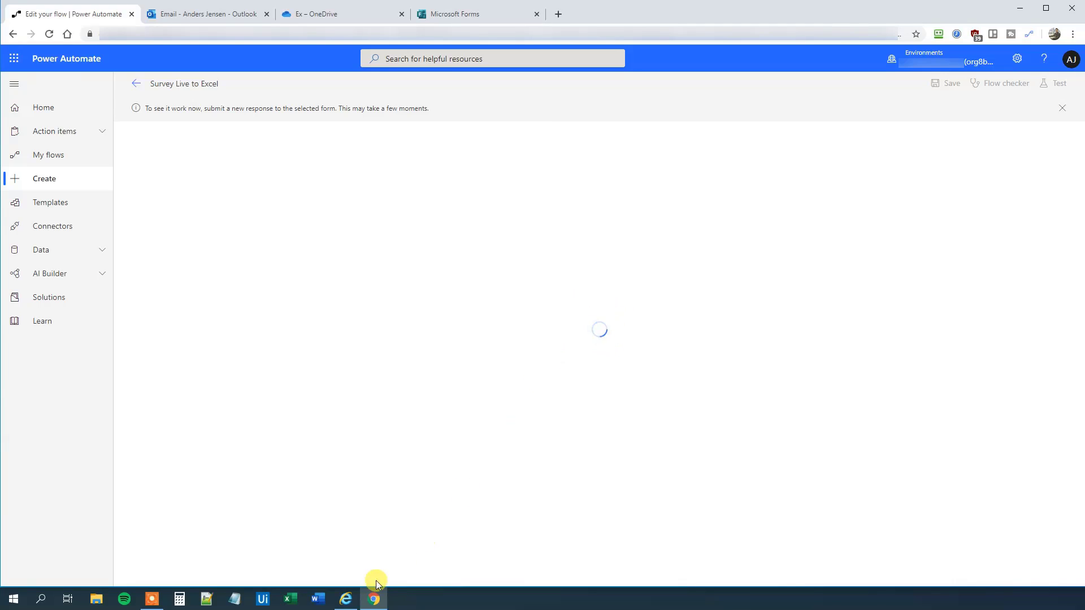
# Submit a response with the respondent's name and email, instructor rated Not good, one star overall.
pyautogui.click(346, 599)
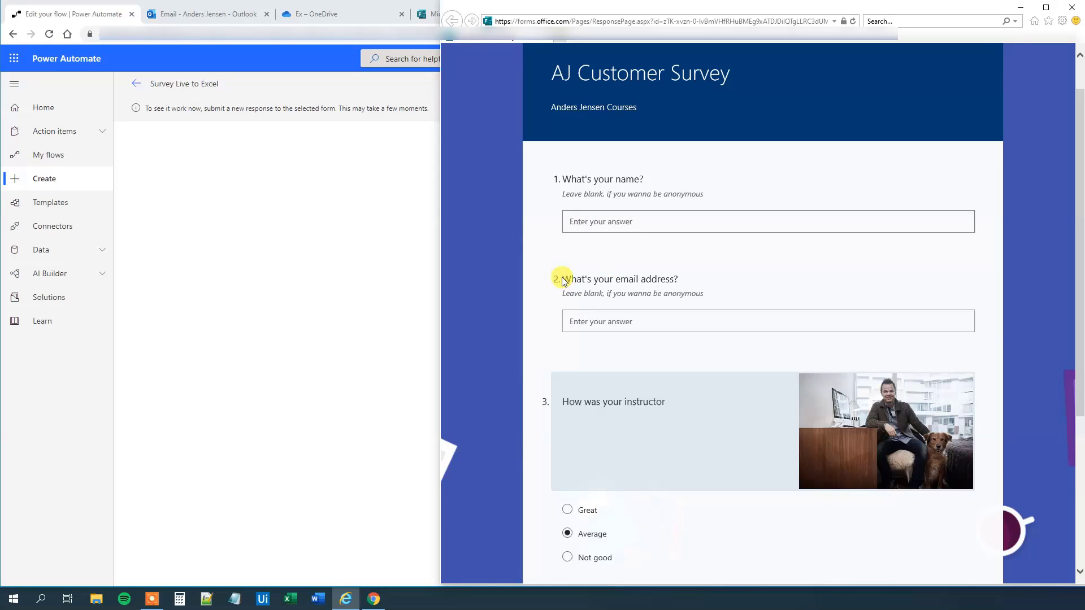
pyautogui.click(616, 221)
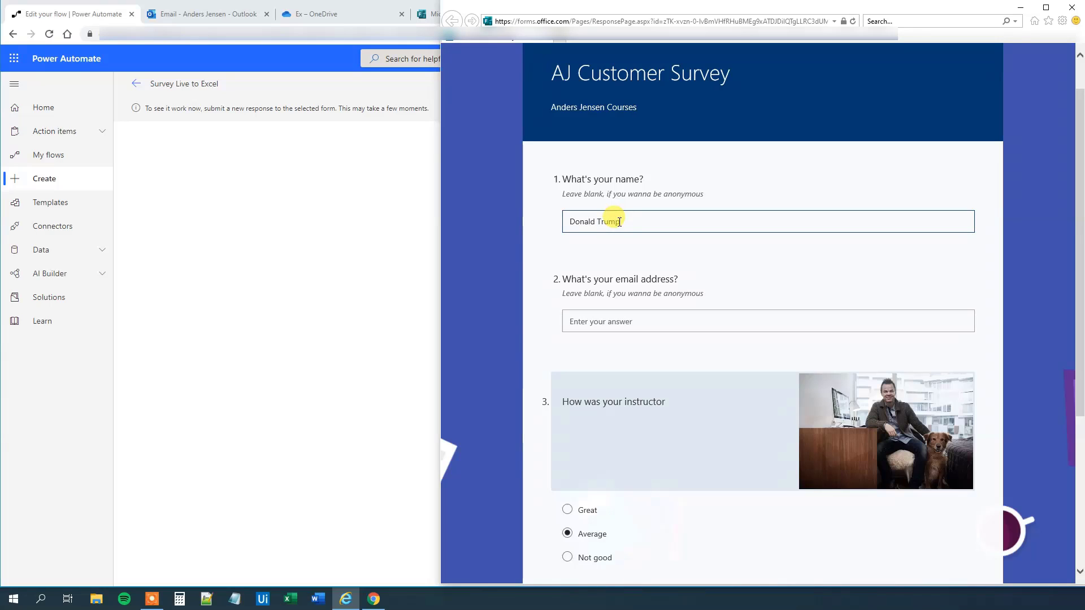
pyautogui.press('Tab')
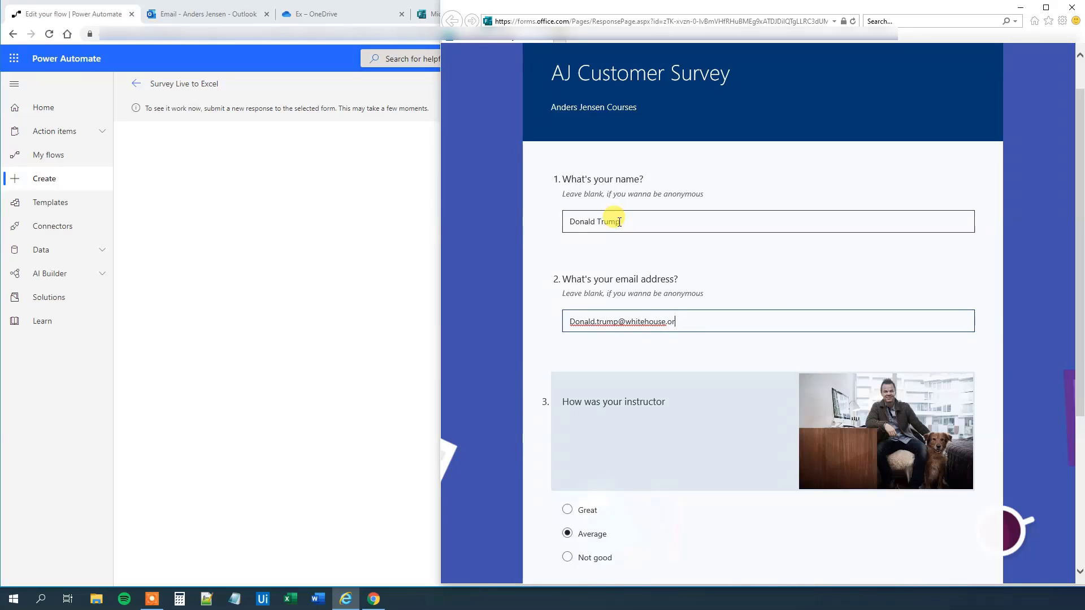
pyautogui.scroll(-4, 683, 235)
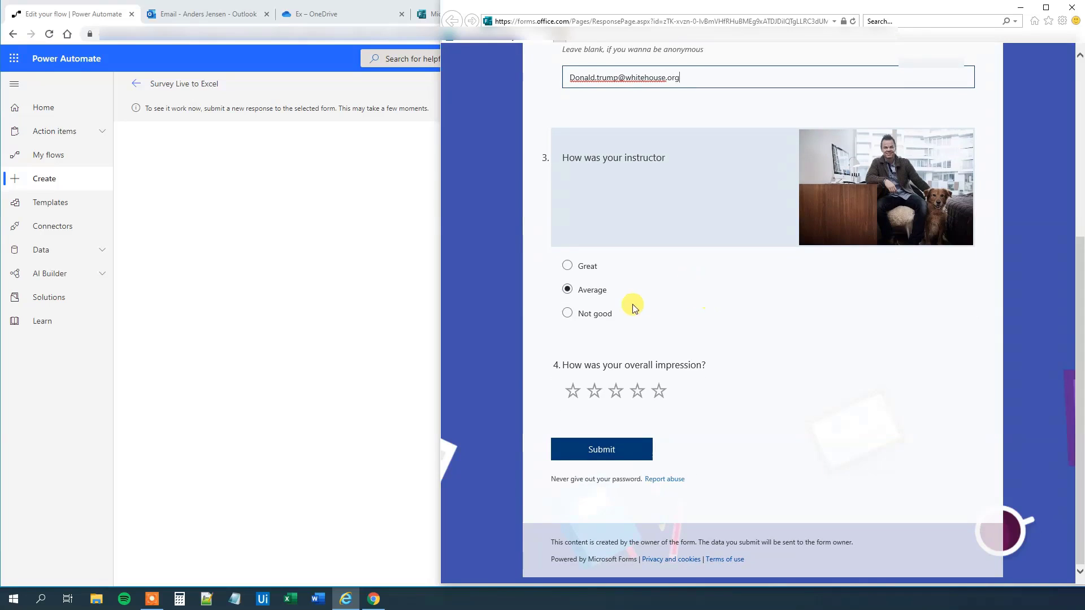
pyautogui.click(569, 319)
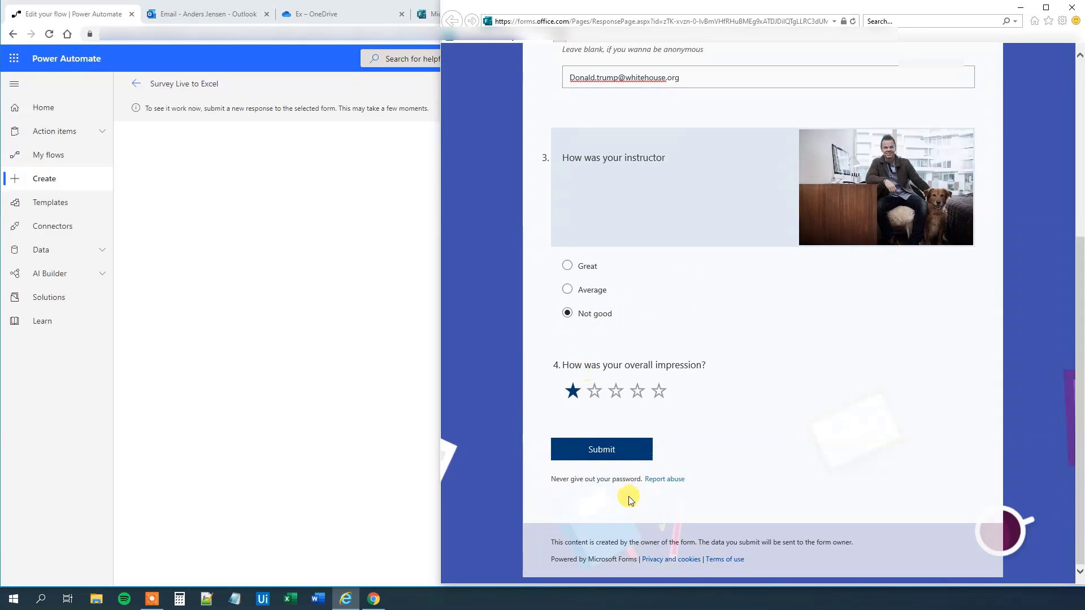
pyautogui.click(602, 452)
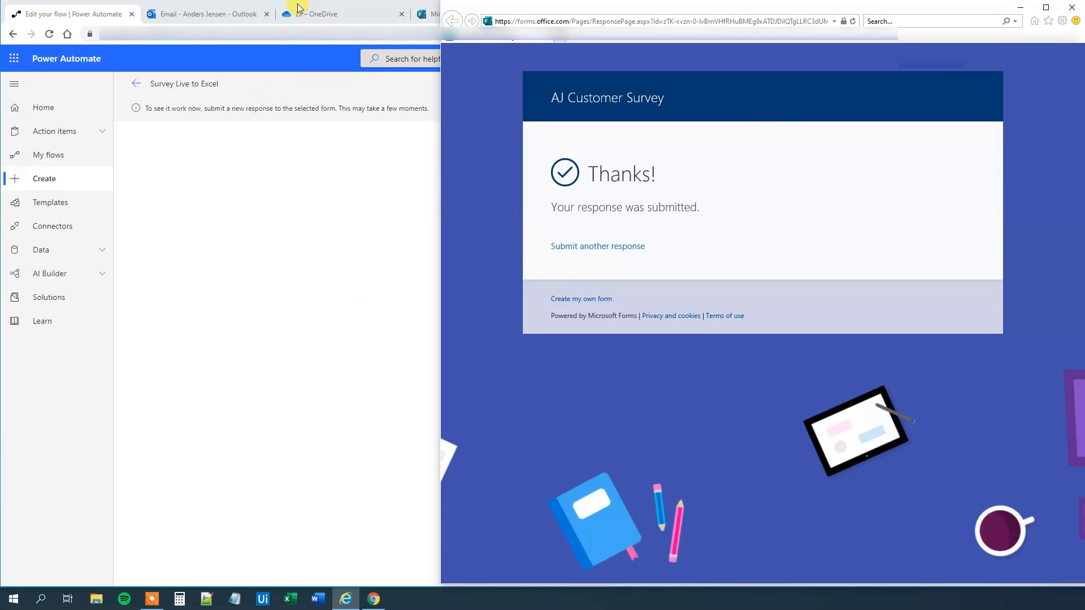
# Check the successful test run, then bring up the OneDrive Ex folder holding AJ Customer Survey.xlsx.
pyautogui.click(249, 79)
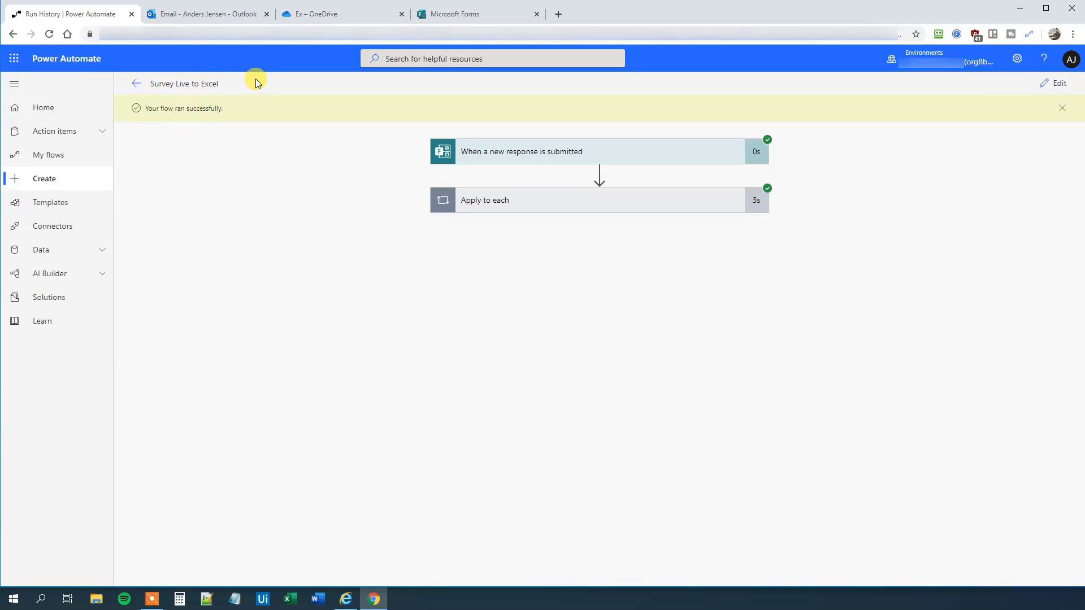
pyautogui.click(326, 18)
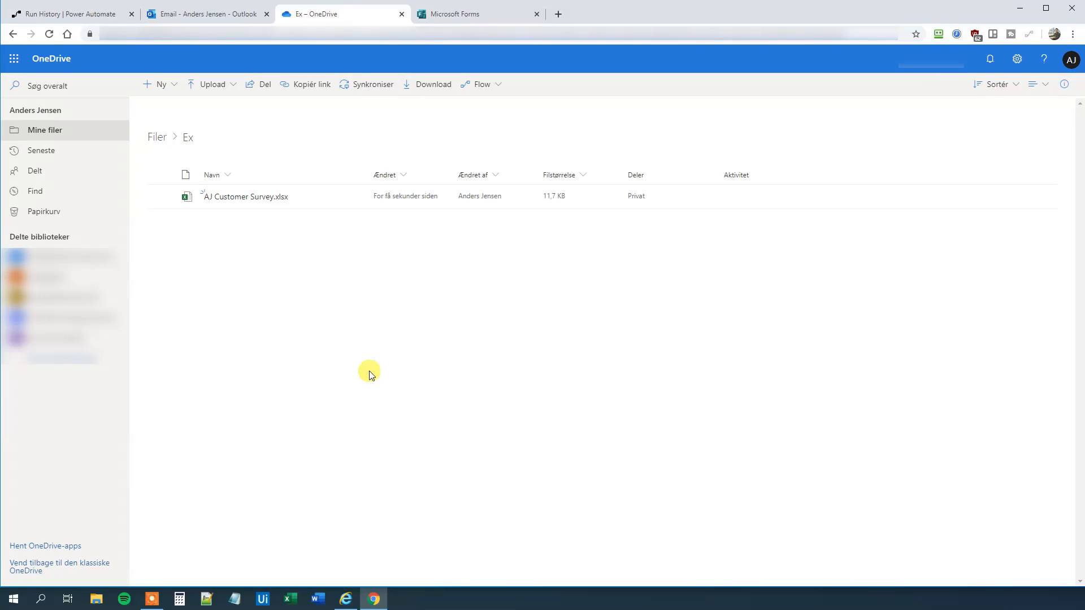
# Open AJ Customer Survey.xlsx in Excel Online to inspect the new row: Not good, rated 1.
pyautogui.click(237, 197)
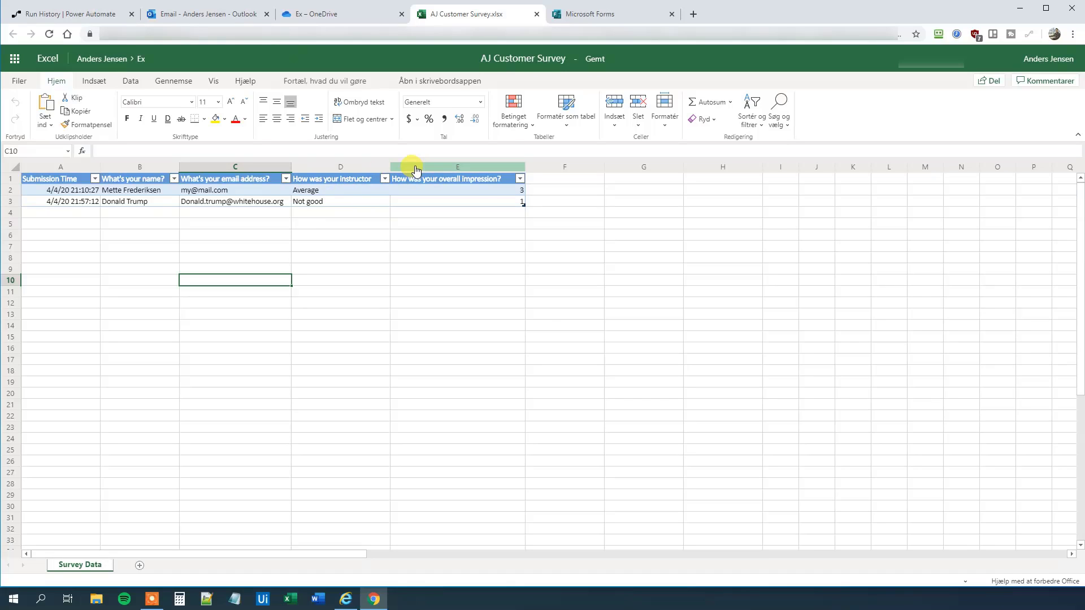
# Reopen the Survey Live to Excel flow for editing and insert Apply to each 2 after the first loop.
pyautogui.click(59, 17)
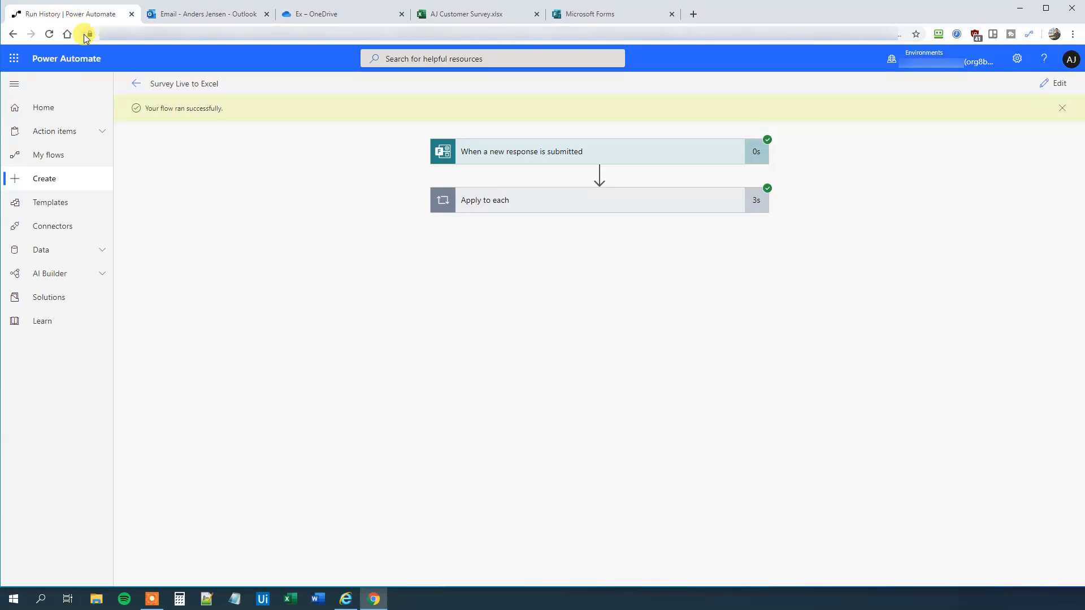
pyautogui.click(1055, 83)
pyautogui.scroll(-1, 712, 336)
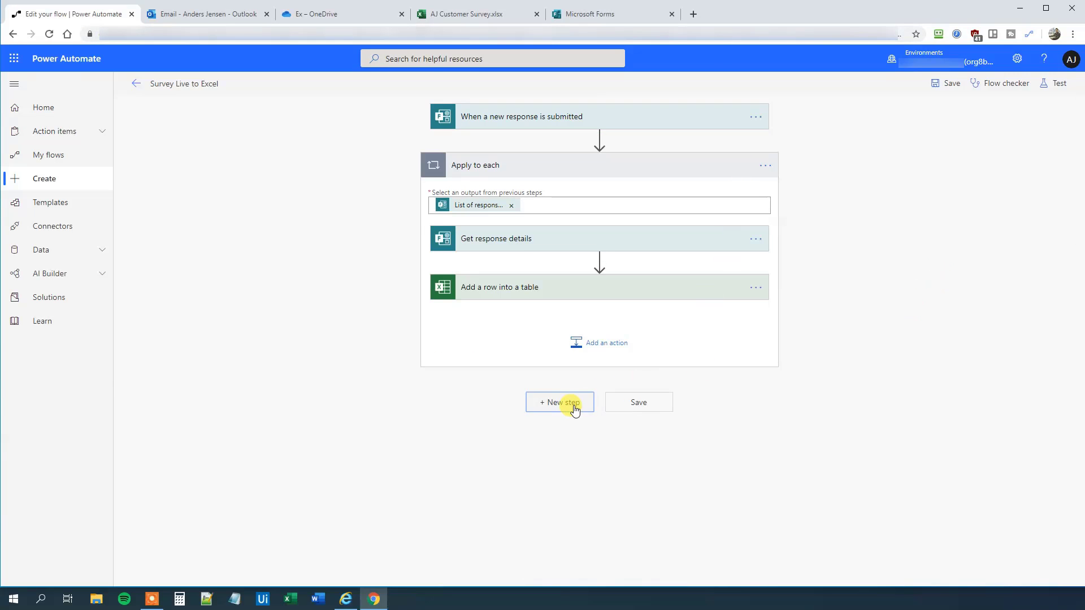
pyautogui.click(571, 403)
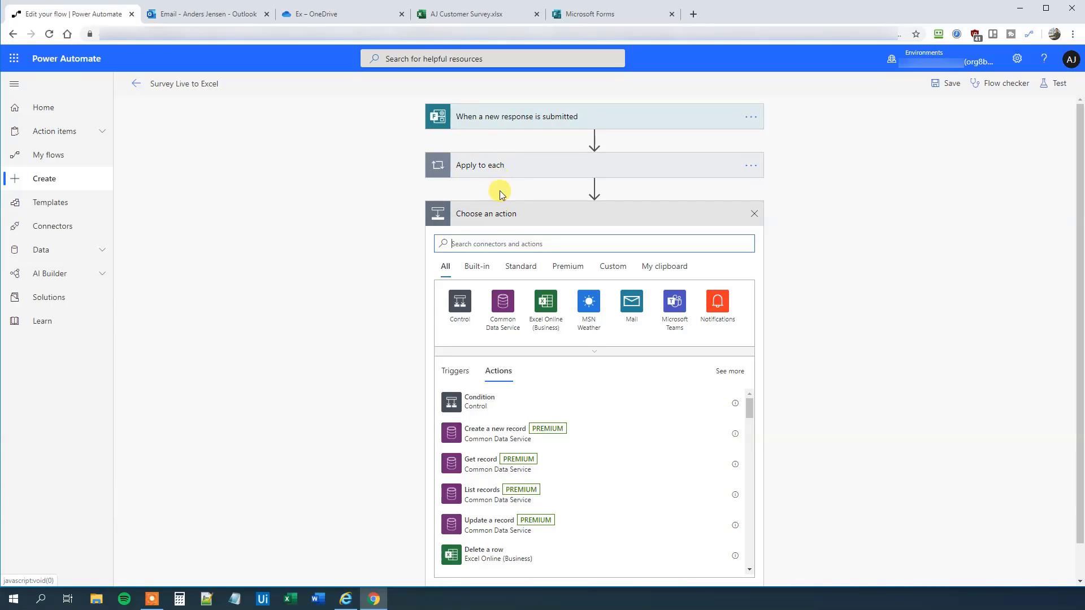
pyautogui.write('apply')
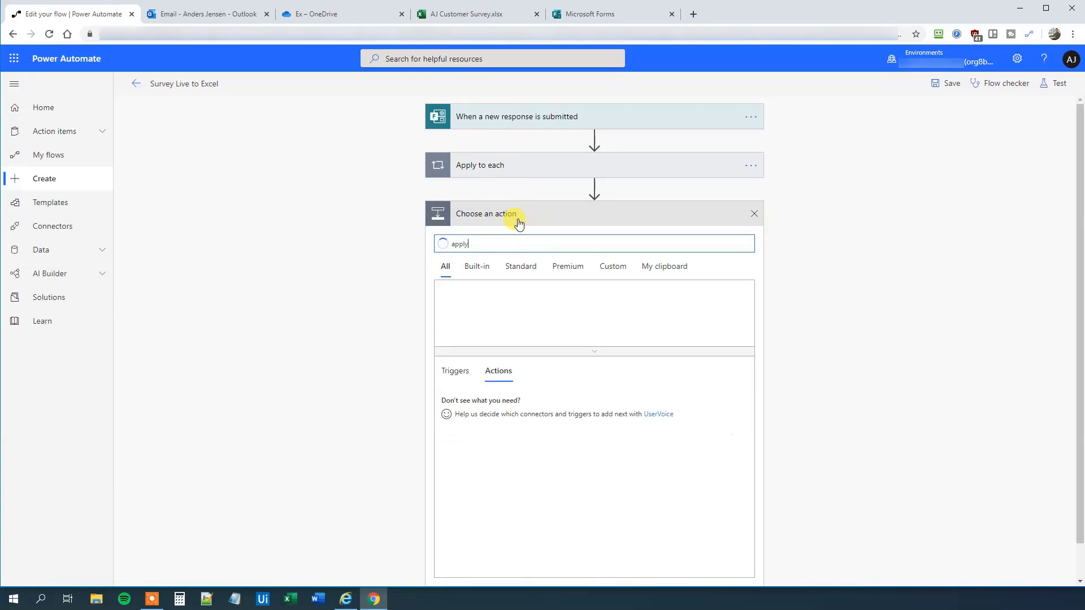
pyautogui.click(502, 397)
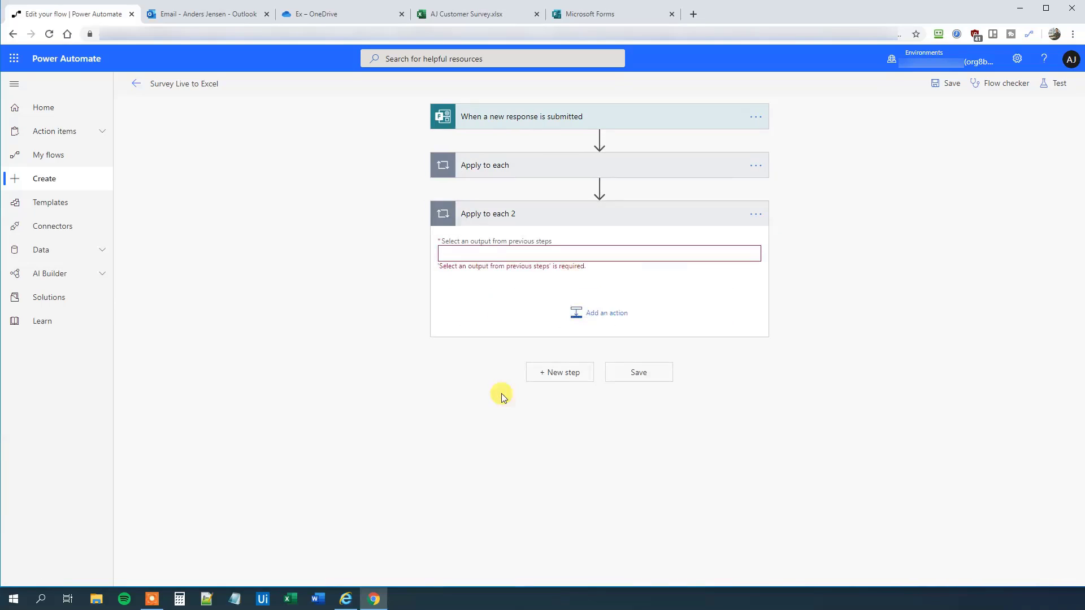
# Make Apply to each 2 loop over List of response notifications and rename it Email Condition.
pyautogui.click(482, 251)
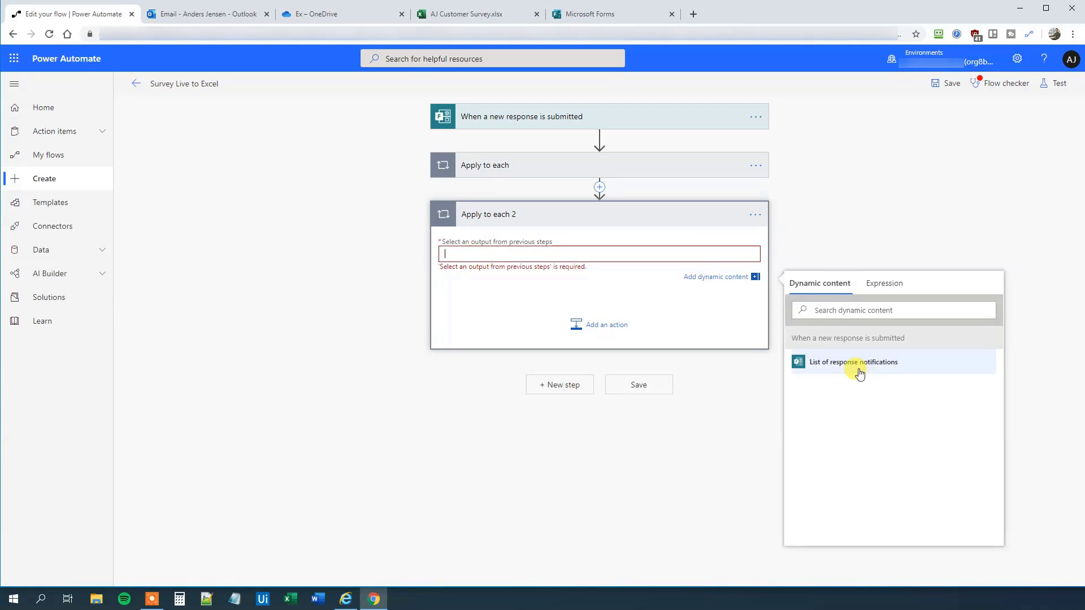
pyautogui.click(875, 364)
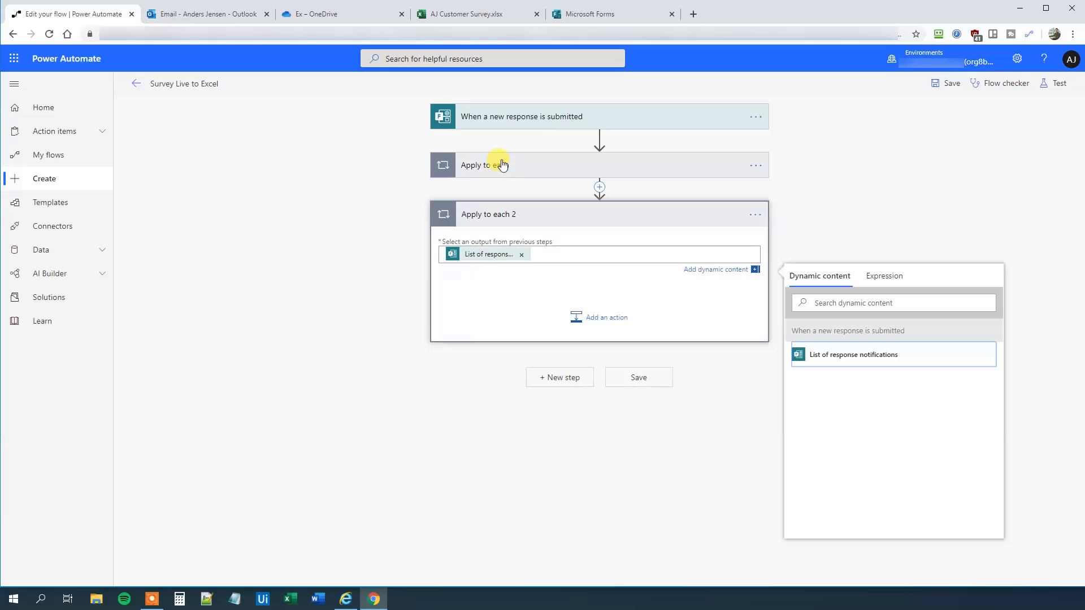
pyautogui.click(489, 217)
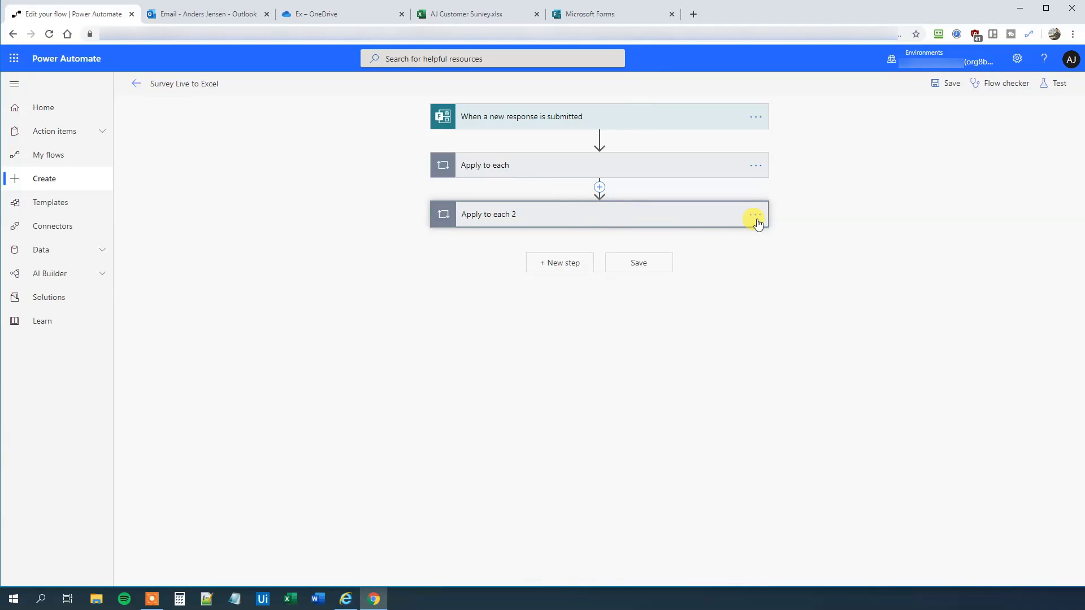
pyautogui.click(763, 219)
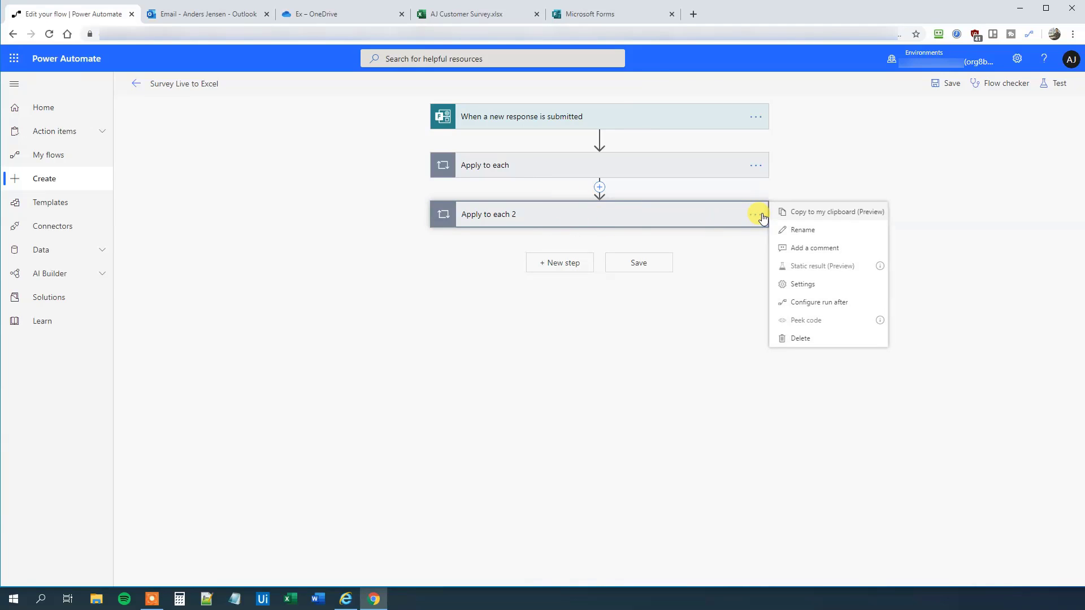
pyautogui.click(785, 230)
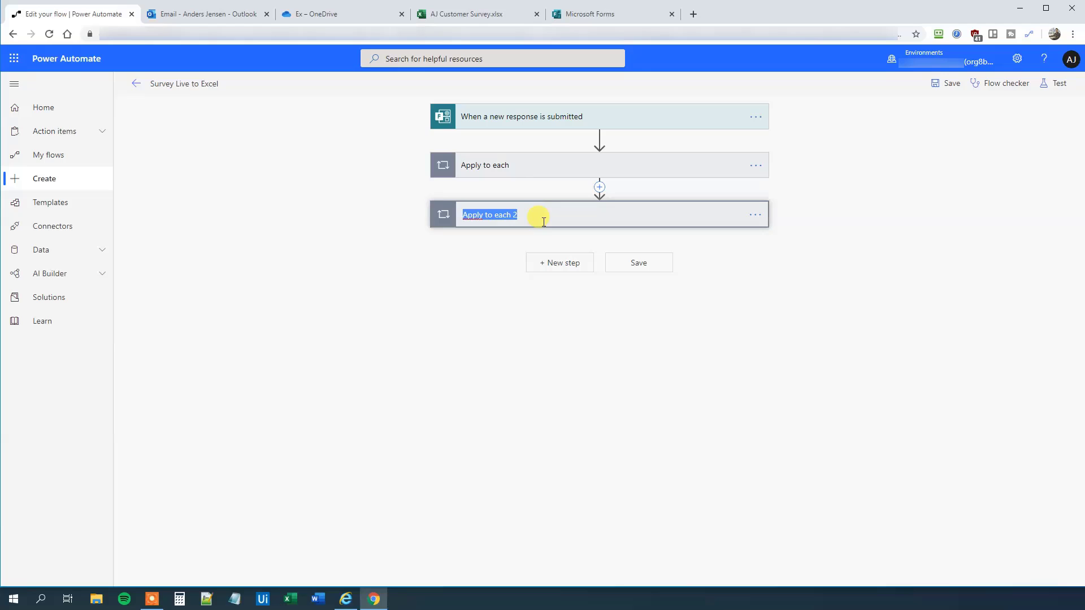
pyautogui.write('Email Condition')
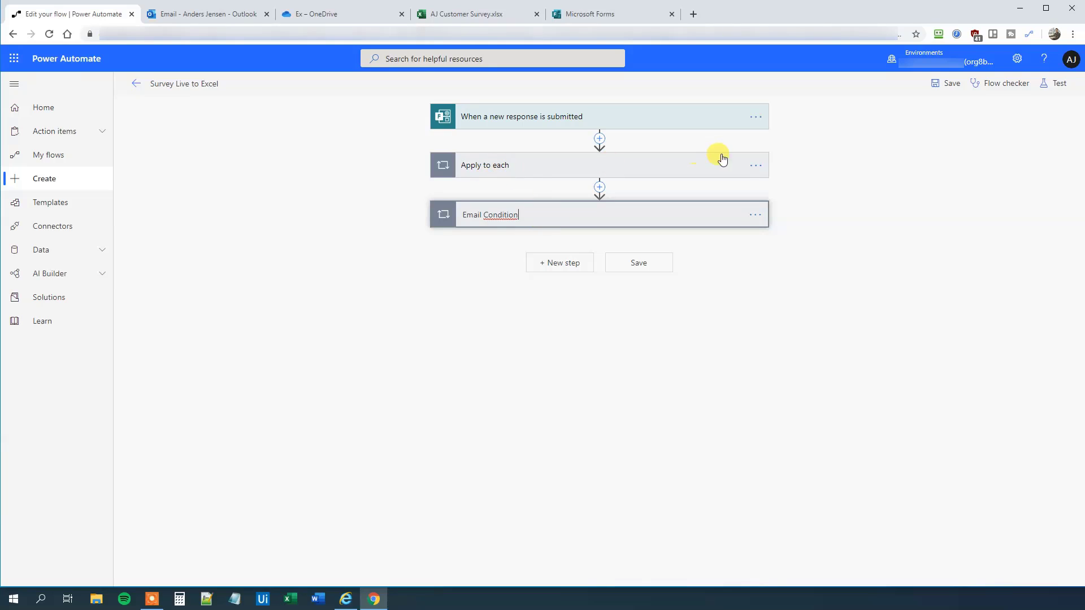
# Rename the first Apply to each loop to Update Excel.
pyautogui.click(756, 166)
pyautogui.click(782, 183)
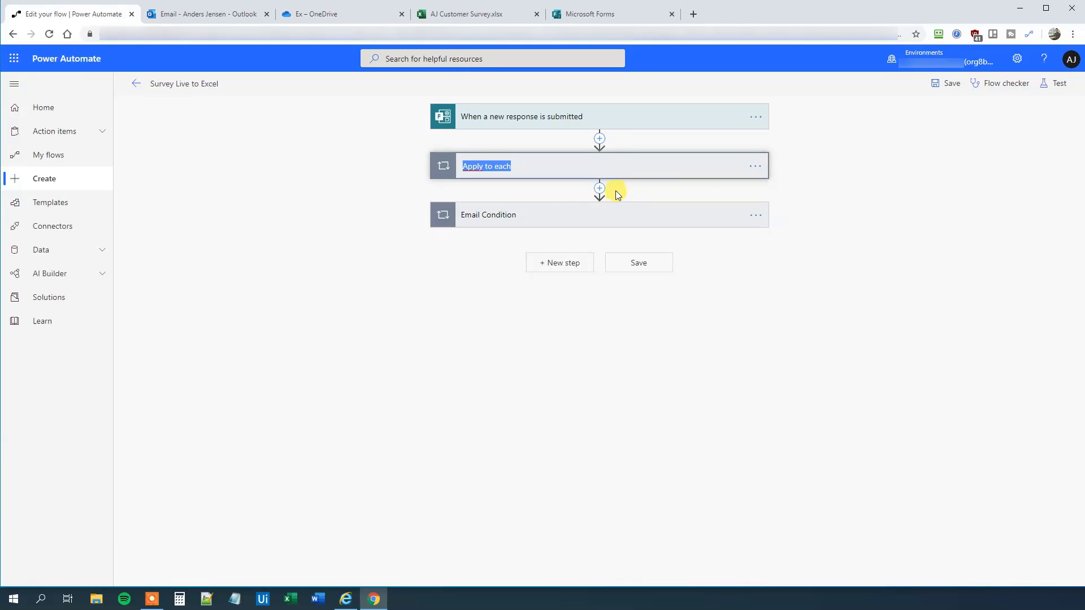
pyautogui.write('Update Excel')
pyautogui.click(552, 214)
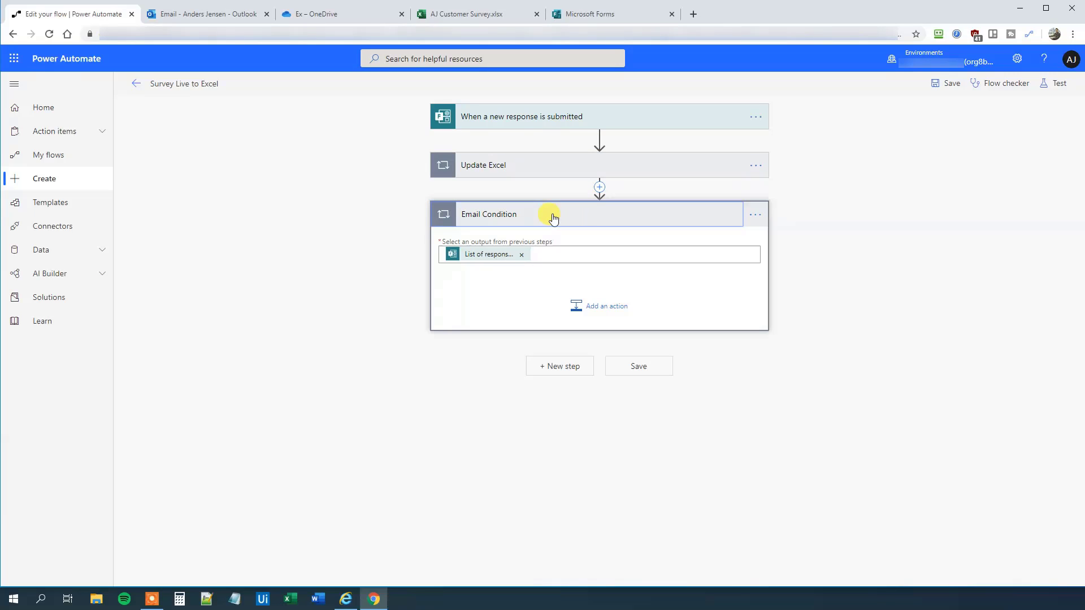
# Add Get response details inside Email Condition with form AJ Customer Survey and the notification's Response Id.
pyautogui.click(620, 311)
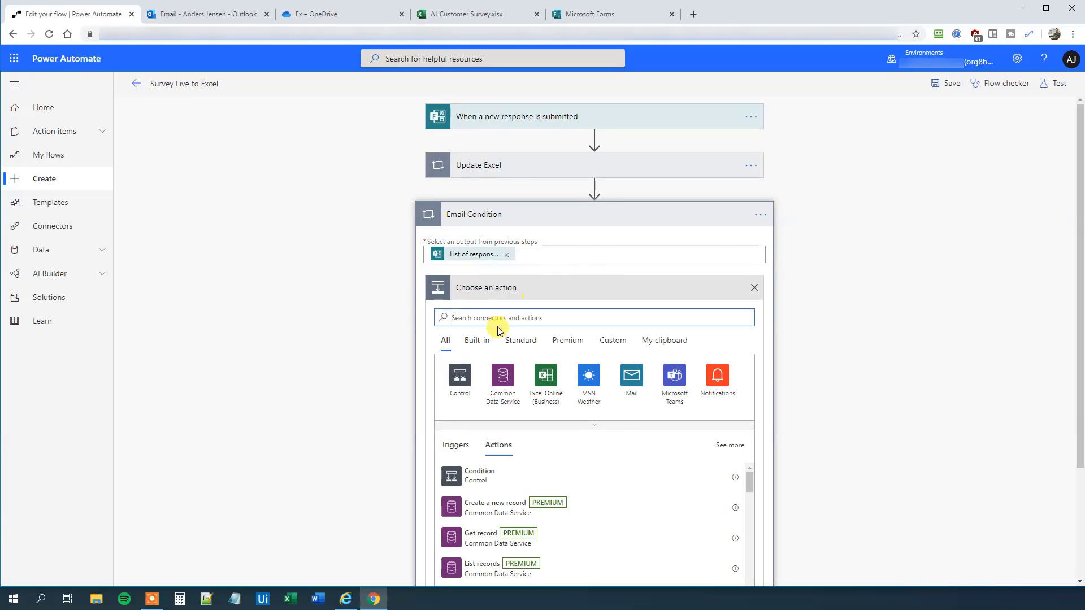
pyautogui.write('get')
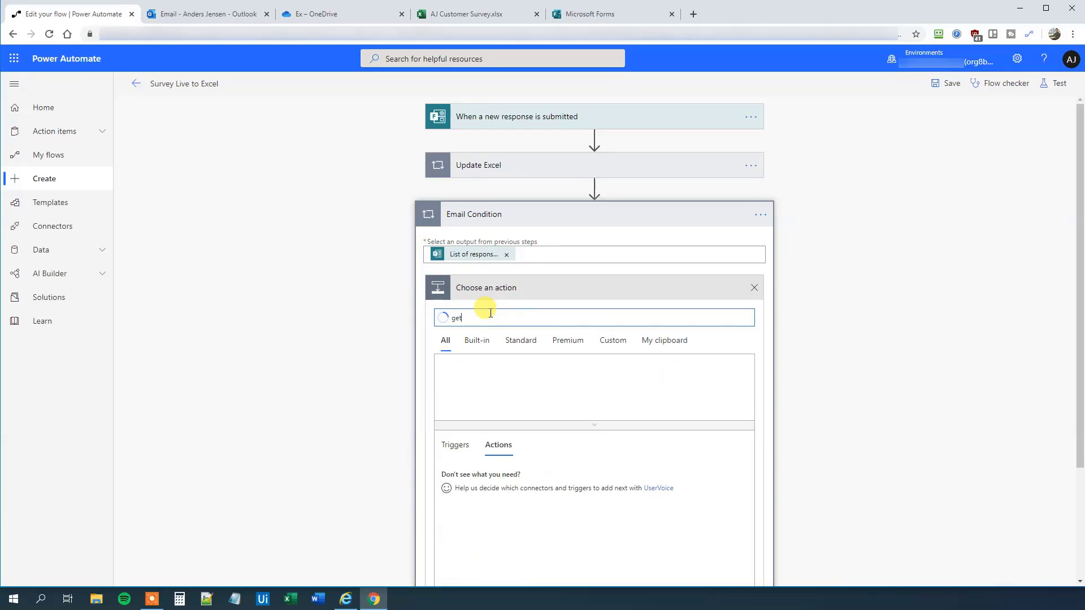
pyautogui.write(' respo')
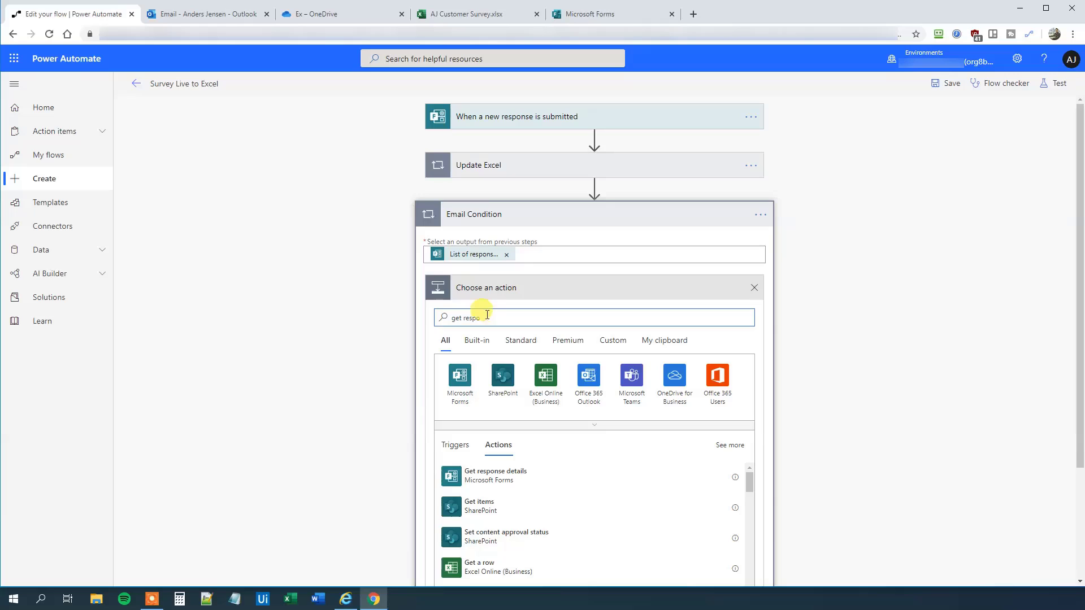
pyautogui.click(480, 475)
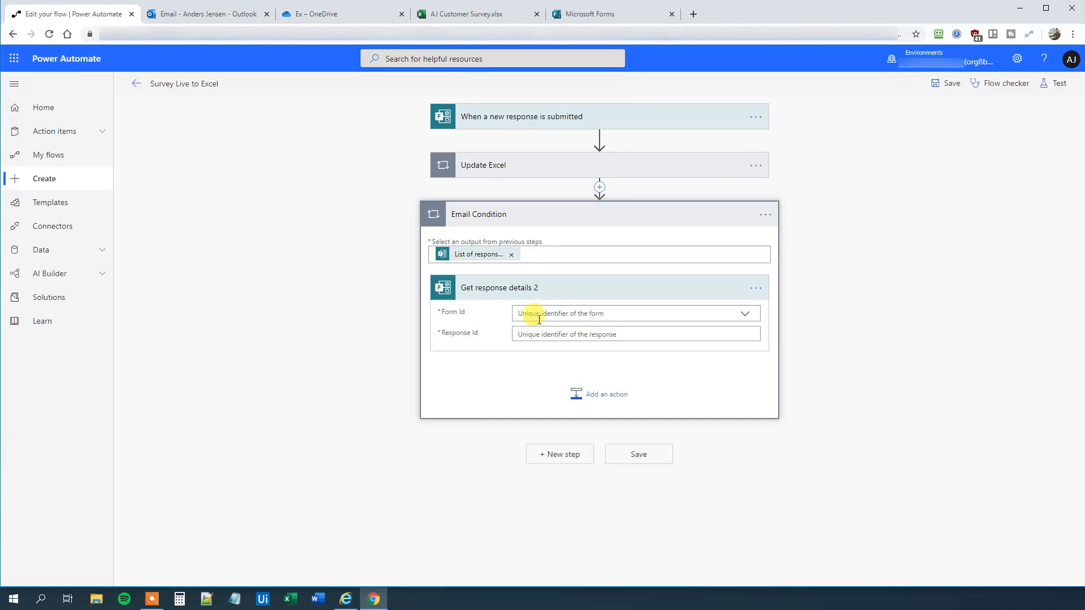
pyautogui.click(746, 314)
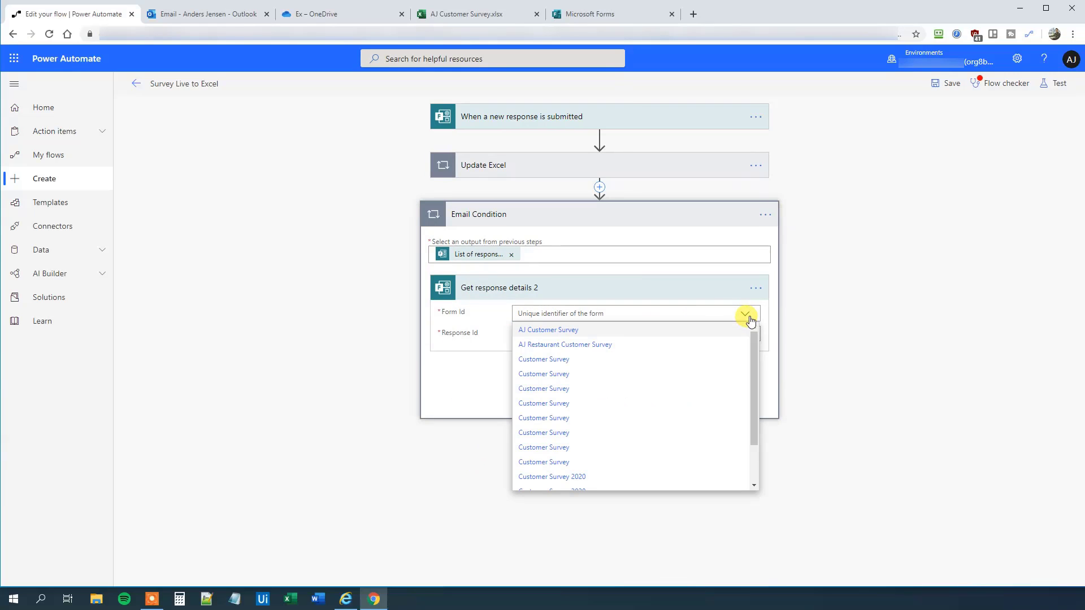
pyautogui.click(559, 333)
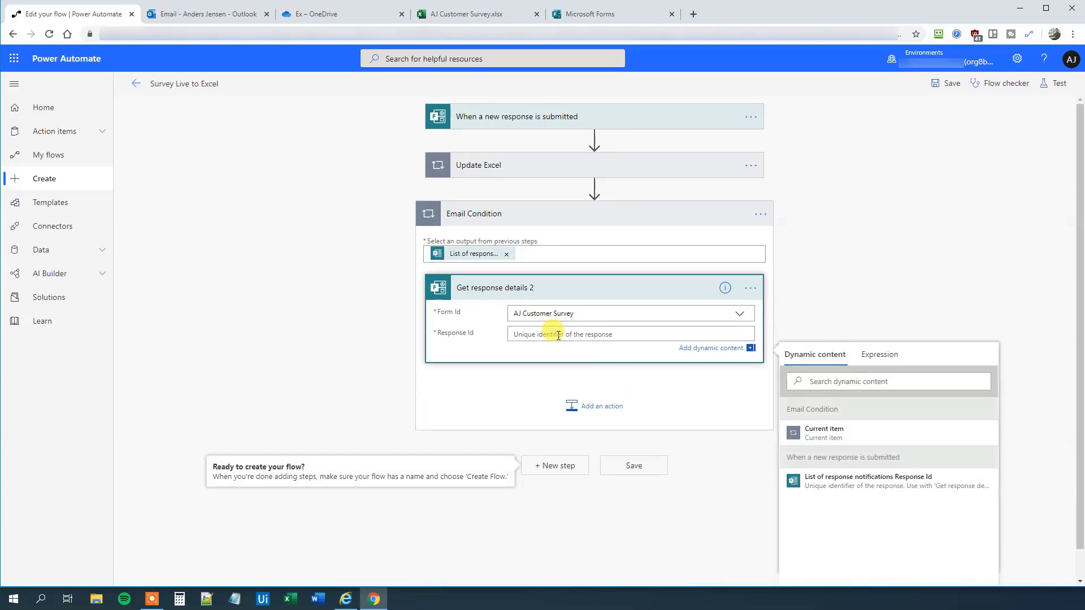
pyautogui.click(834, 484)
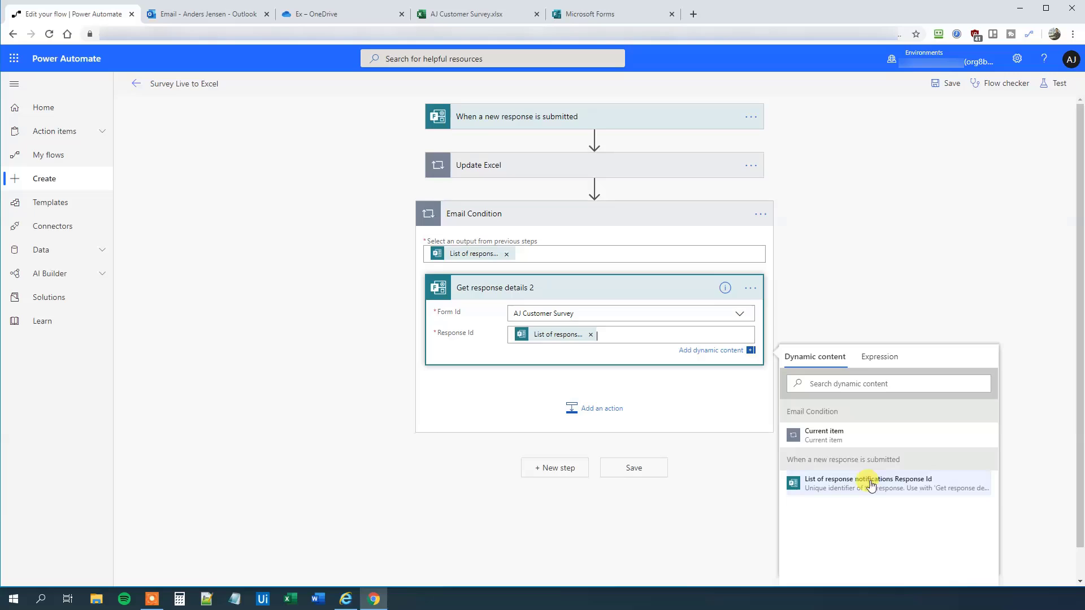
# Add a Condition testing whether 'How was your instructor' is equal to 'Not good'.
pyautogui.click(608, 410)
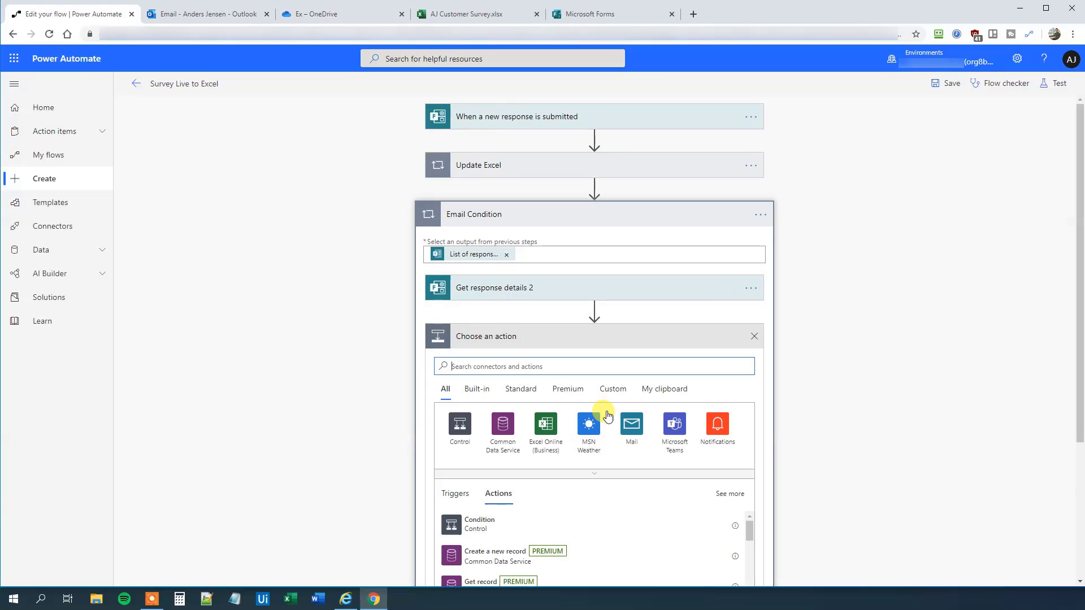
pyautogui.click(481, 523)
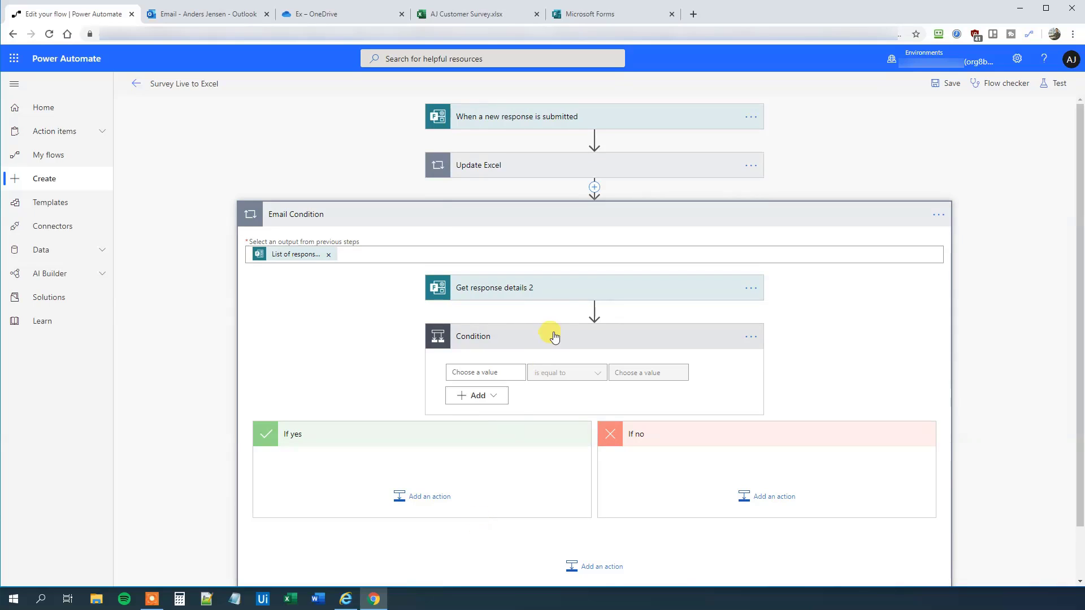
pyautogui.click(480, 371)
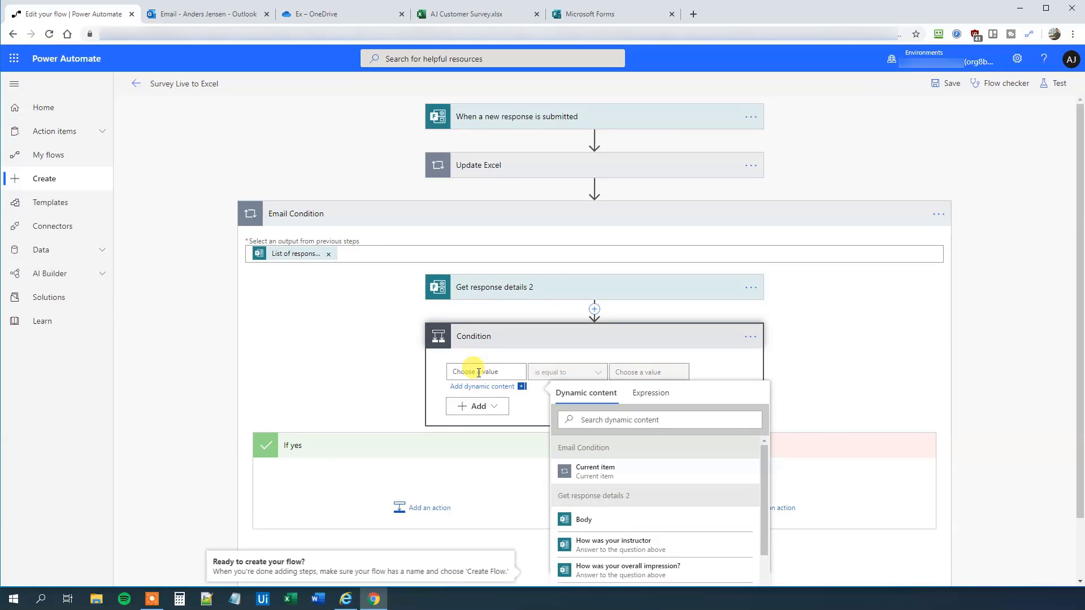
pyautogui.click(621, 495)
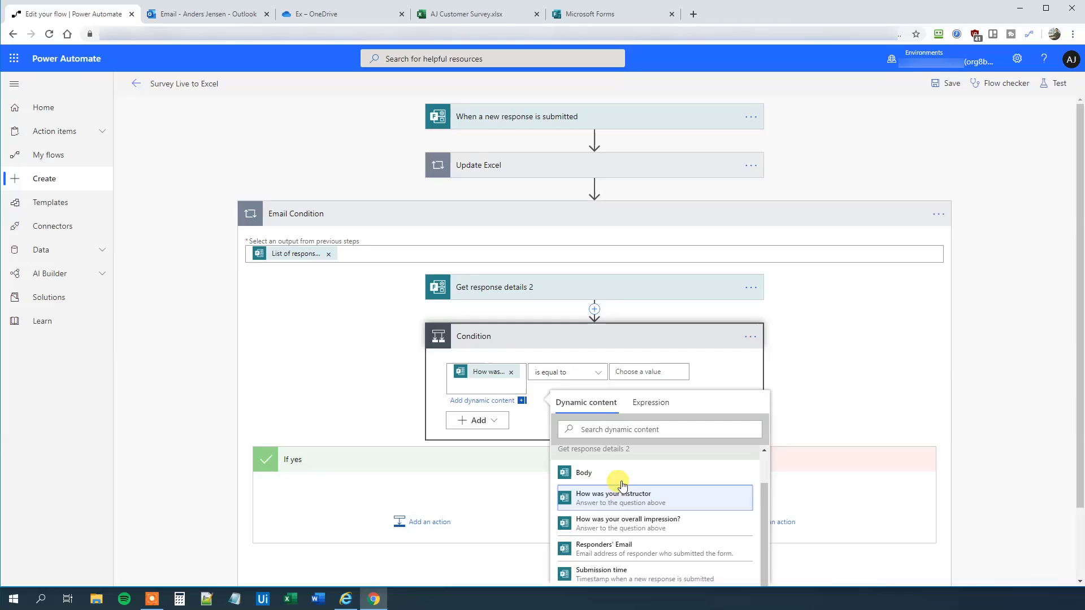
pyautogui.click(371, 377)
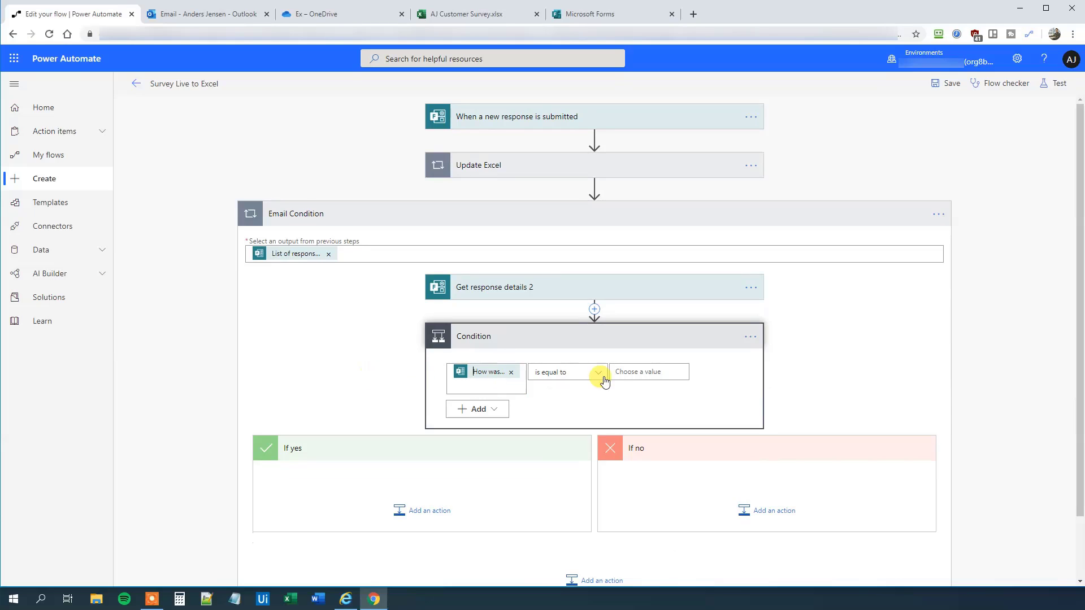
pyautogui.click(641, 371)
pyautogui.write('Not')
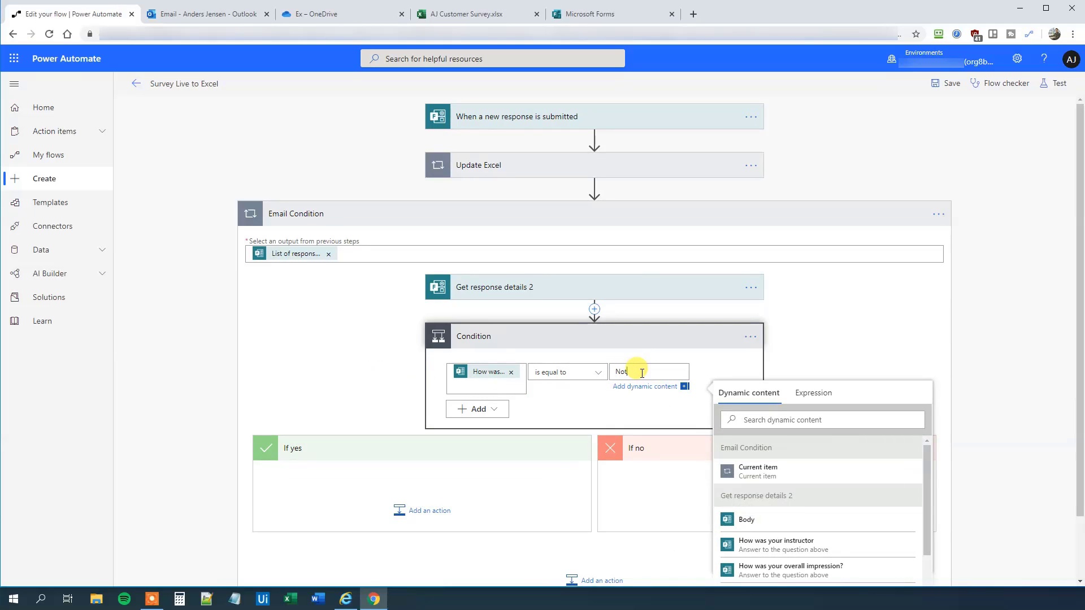
pyautogui.write(' good')
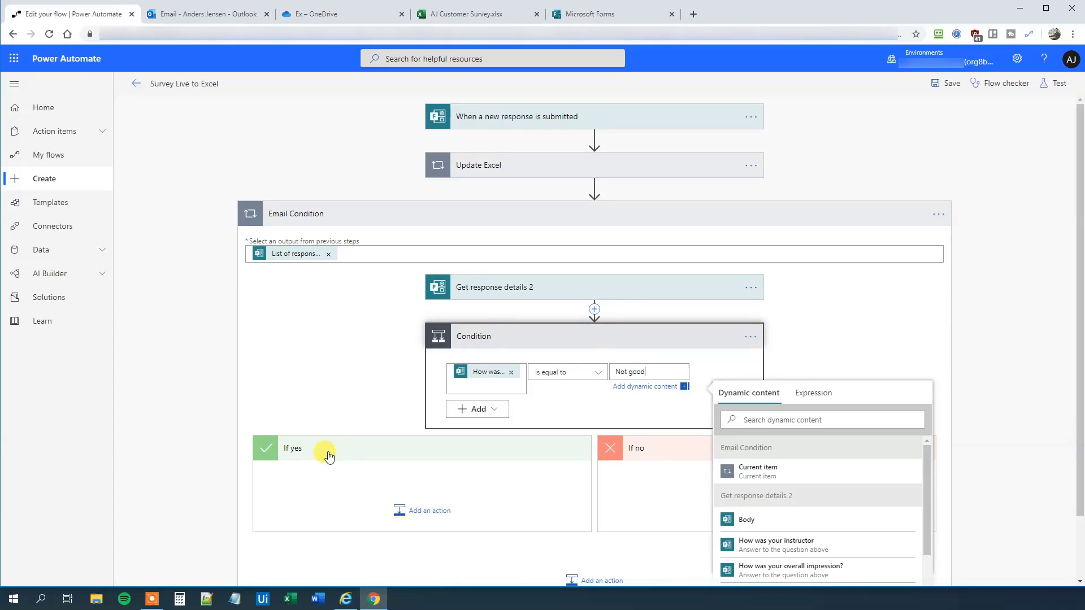
pyautogui.click(290, 397)
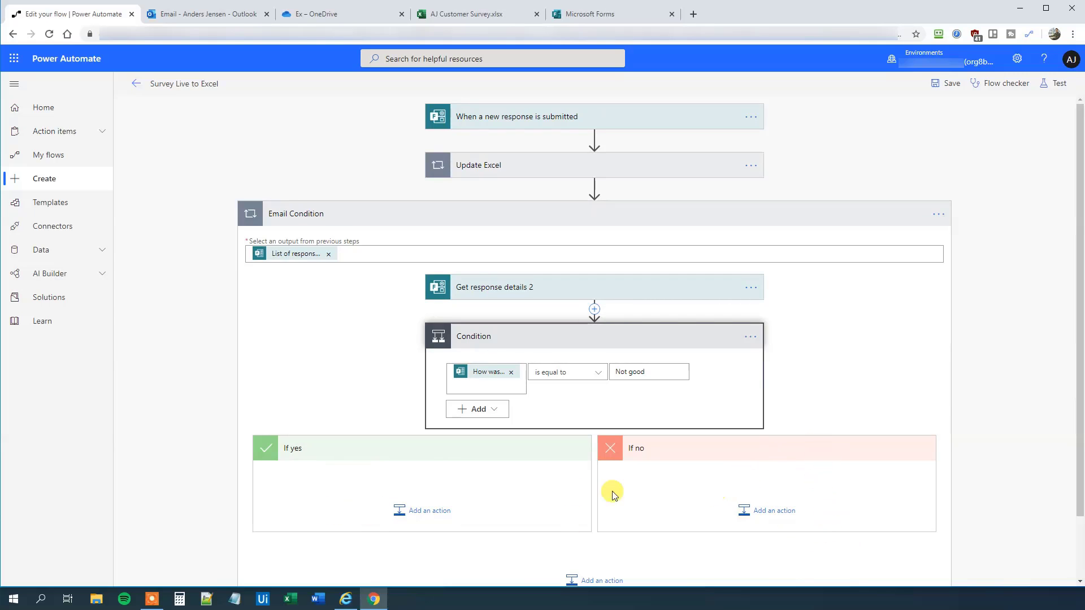
# Add a Send me an email notification action to the If yes branch.
pyautogui.click(432, 511)
pyautogui.scroll(-2, 410, 486)
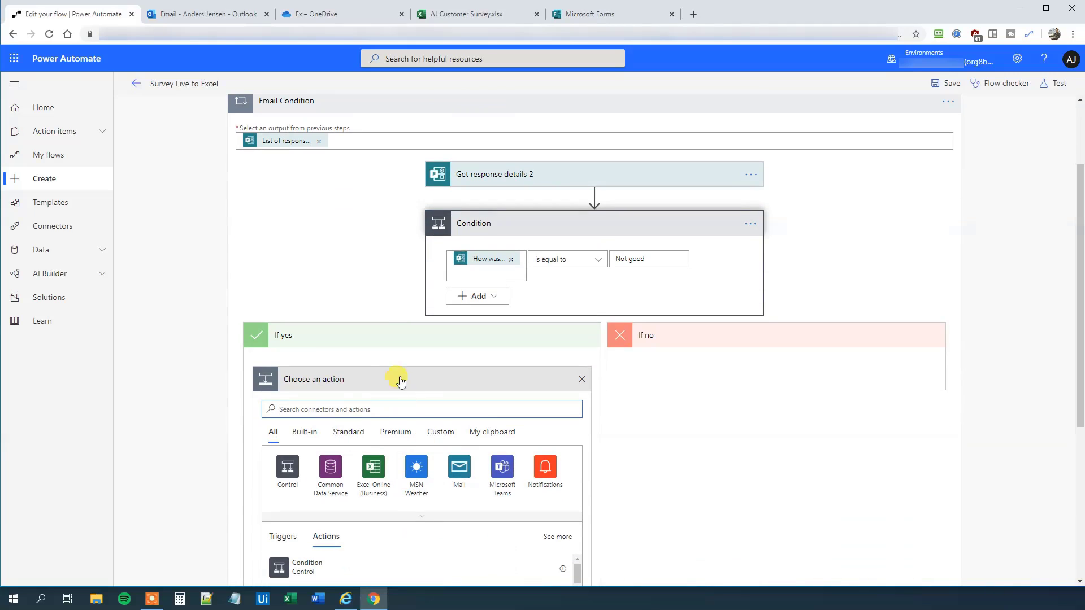
pyautogui.click(548, 467)
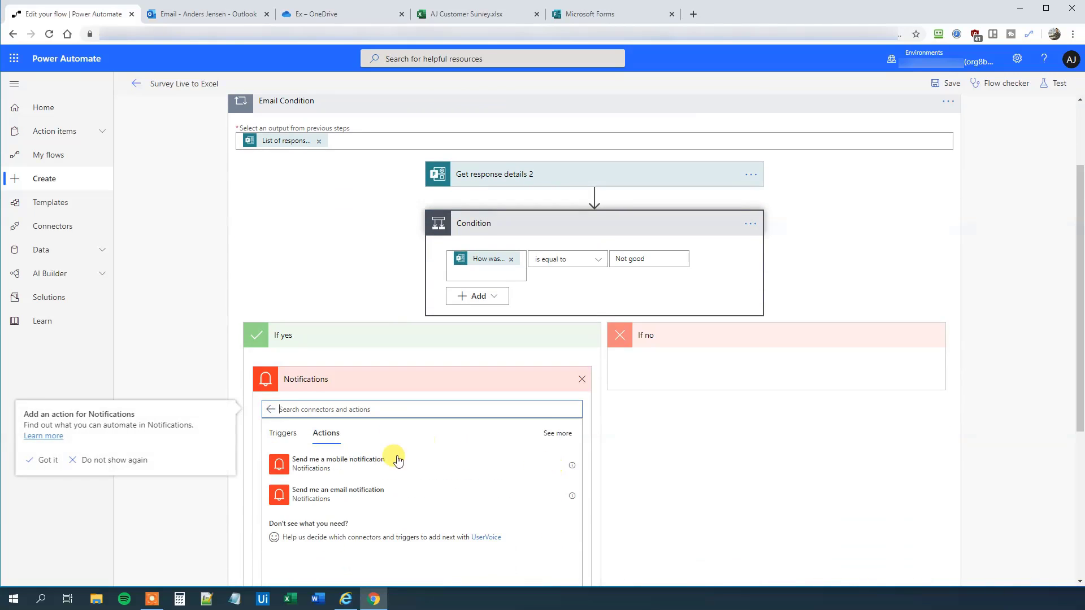
pyautogui.click(362, 500)
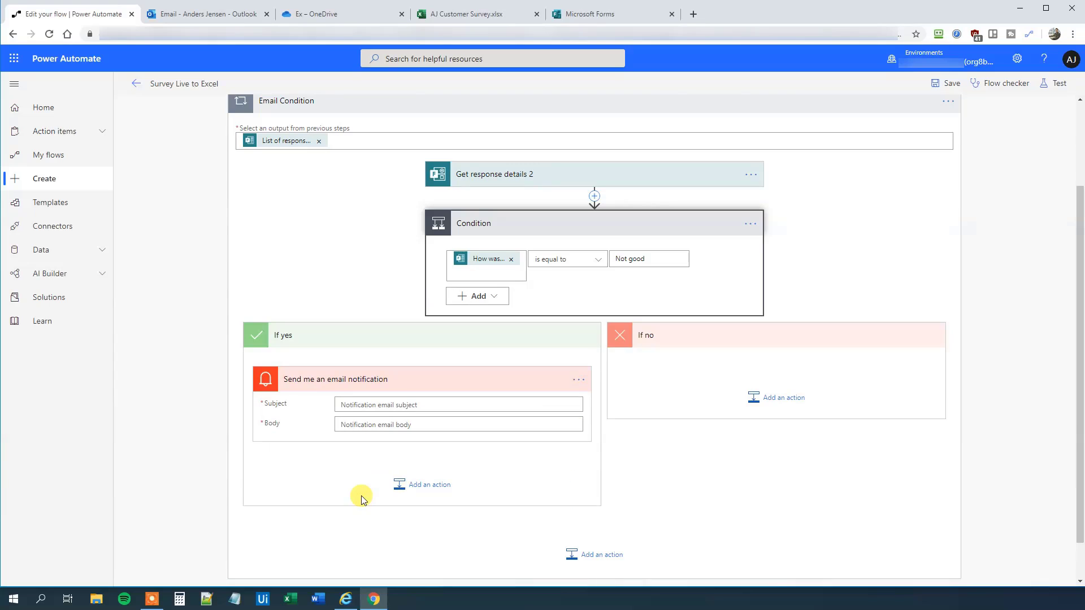
# Set subject 'Customer alert' and a body including the respondent's name and email address tokens.
pyautogui.click(361, 403)
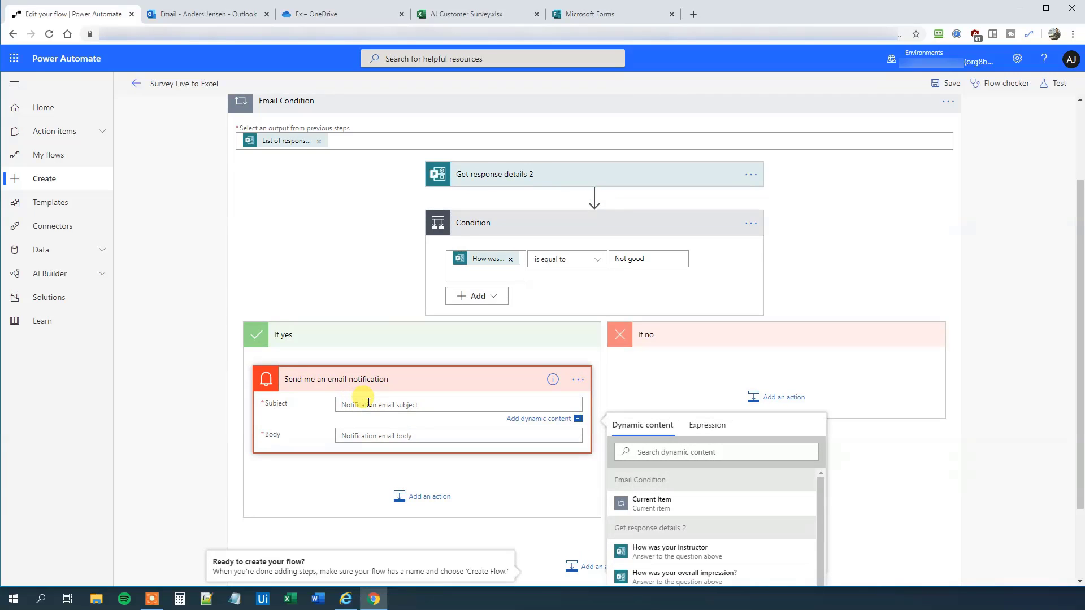
pyautogui.write('Customer alert')
pyautogui.click(361, 435)
pyautogui.write('Customer')
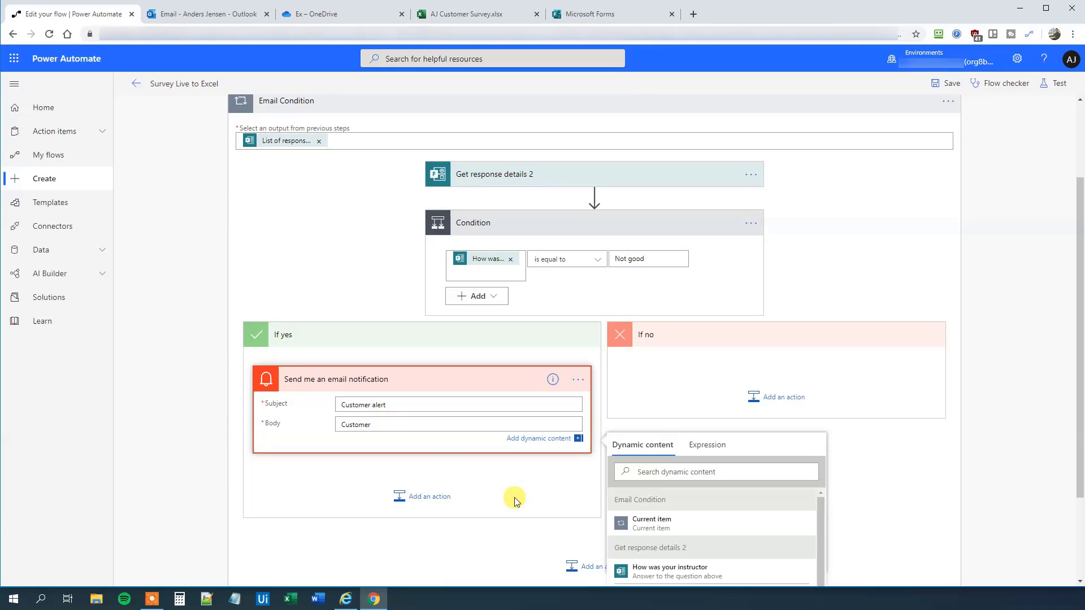
pyautogui.scroll(-4, 678, 533)
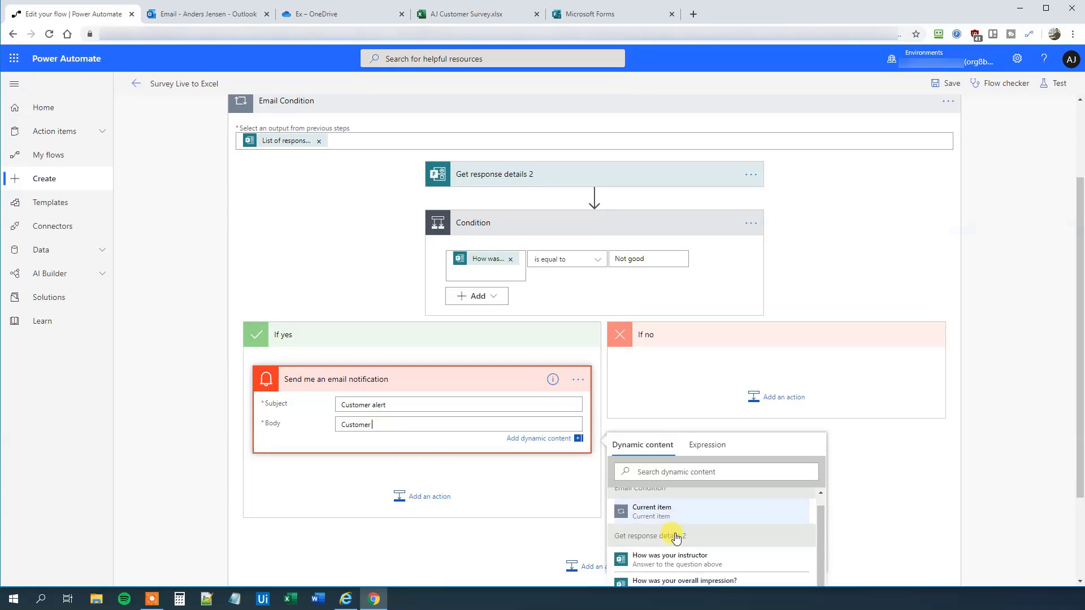
pyautogui.scroll(-1, 717, 534)
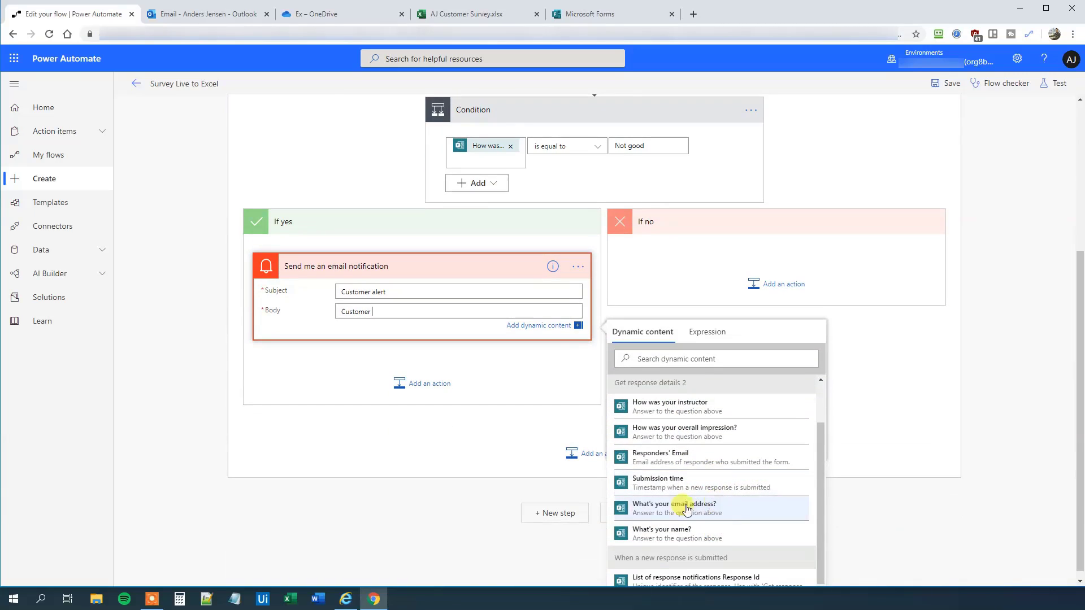
pyautogui.click(644, 534)
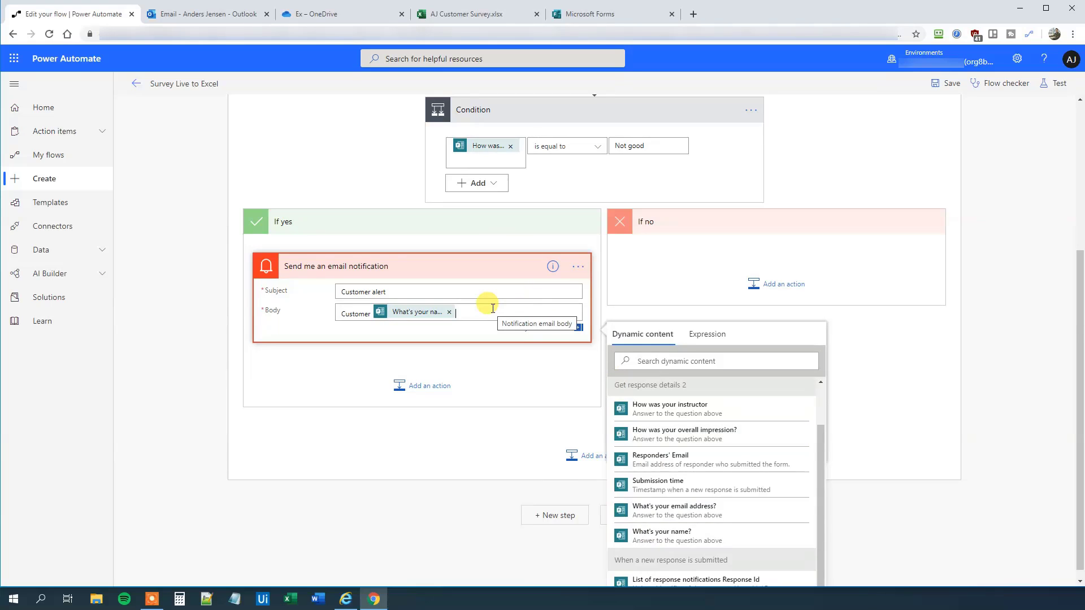
pyautogui.write('was not satisfied with you, send')
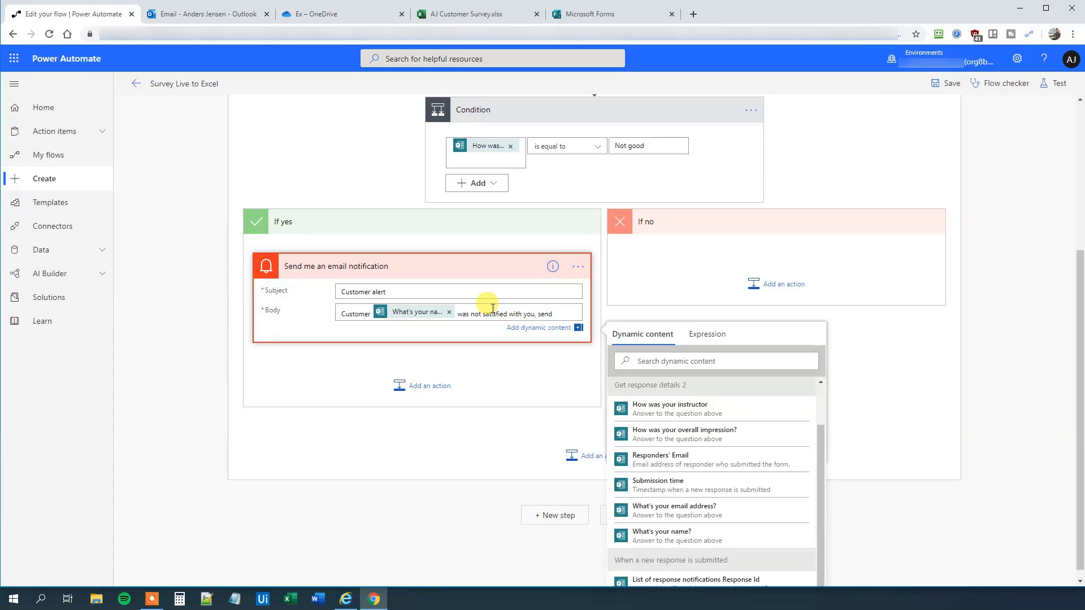
pyautogui.write('o')
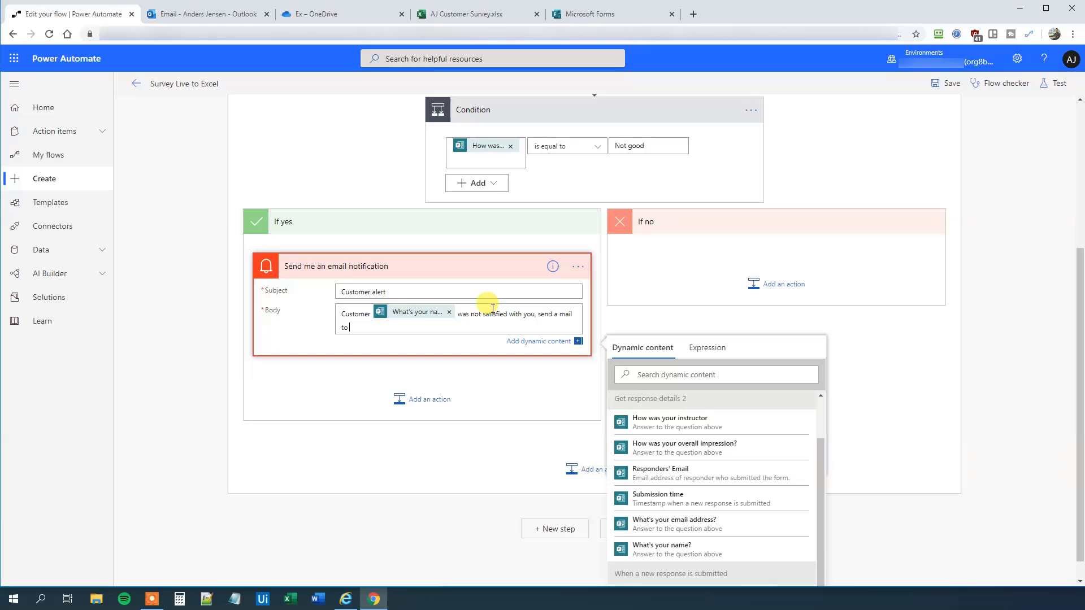
pyautogui.click(649, 522)
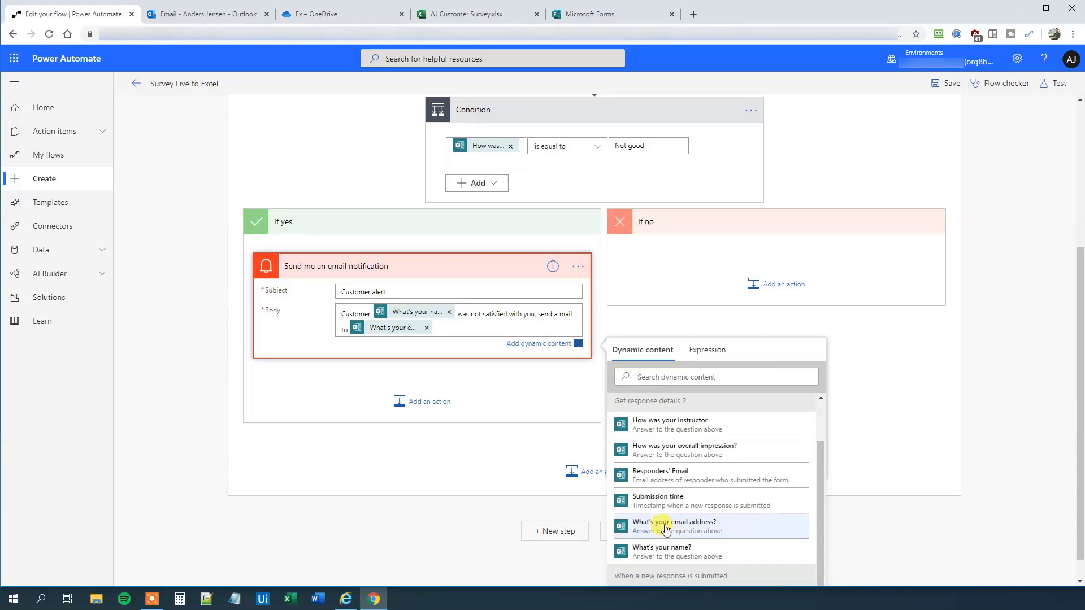
# Save the flow and start a test using 'I'll perform the trigger action'.
pyautogui.click(444, 475)
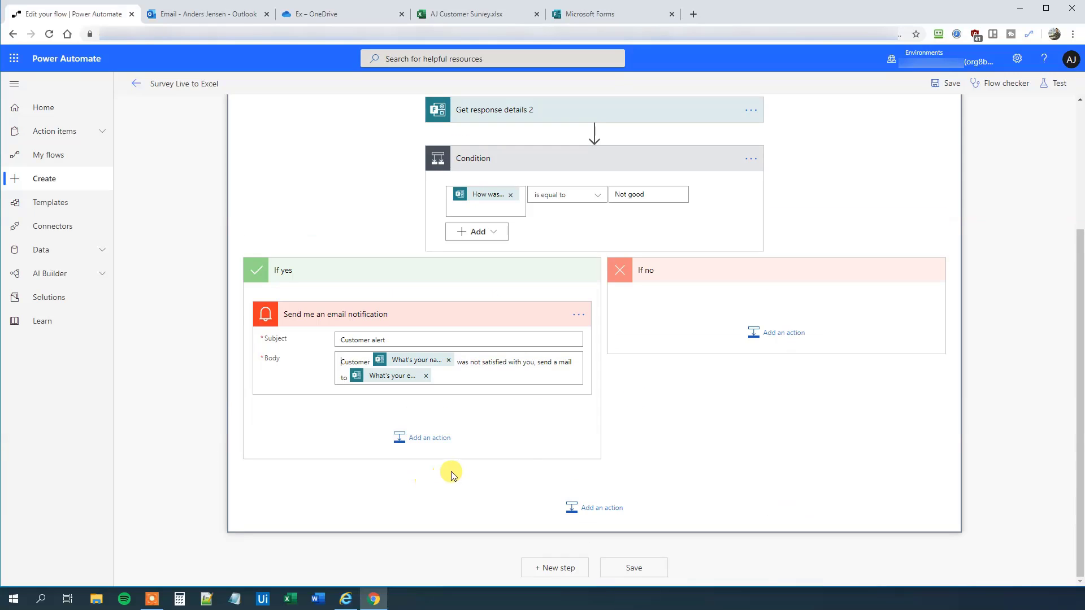
pyautogui.scroll(5, 743, 358)
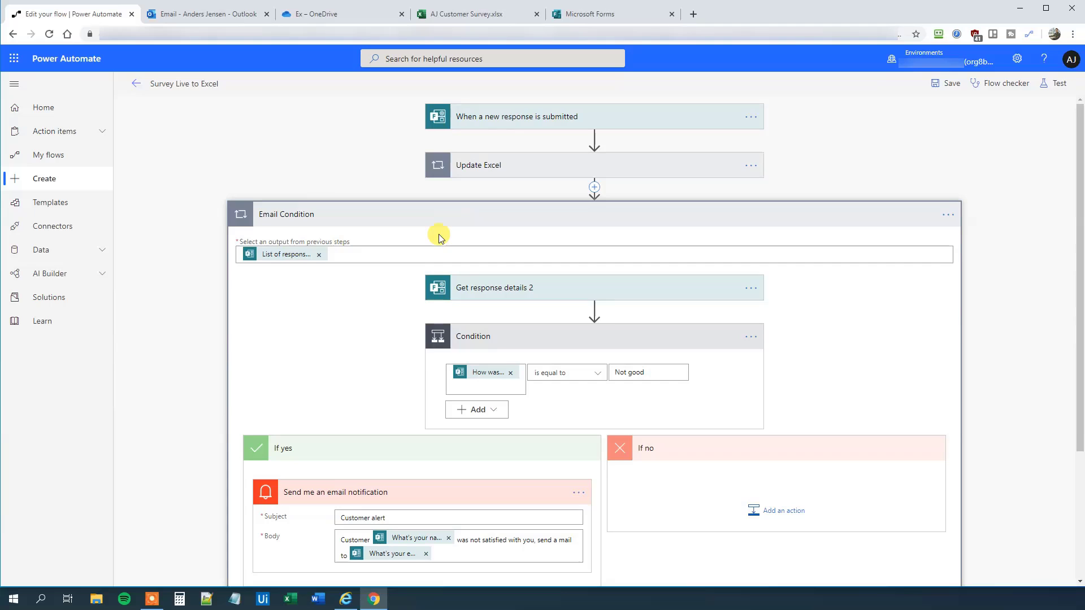
pyautogui.click(1054, 83)
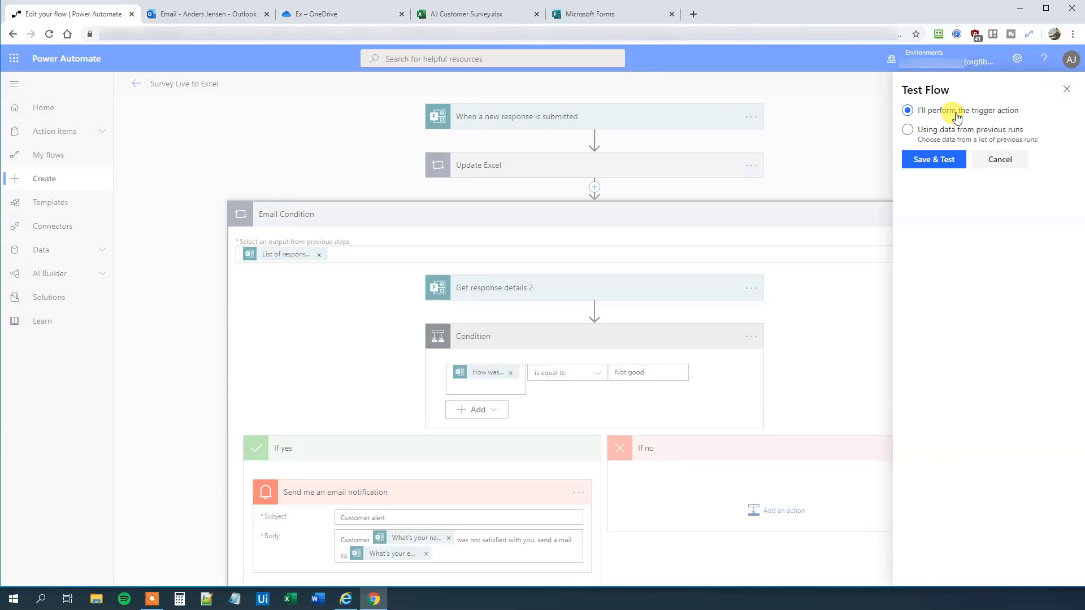
pyautogui.click(940, 160)
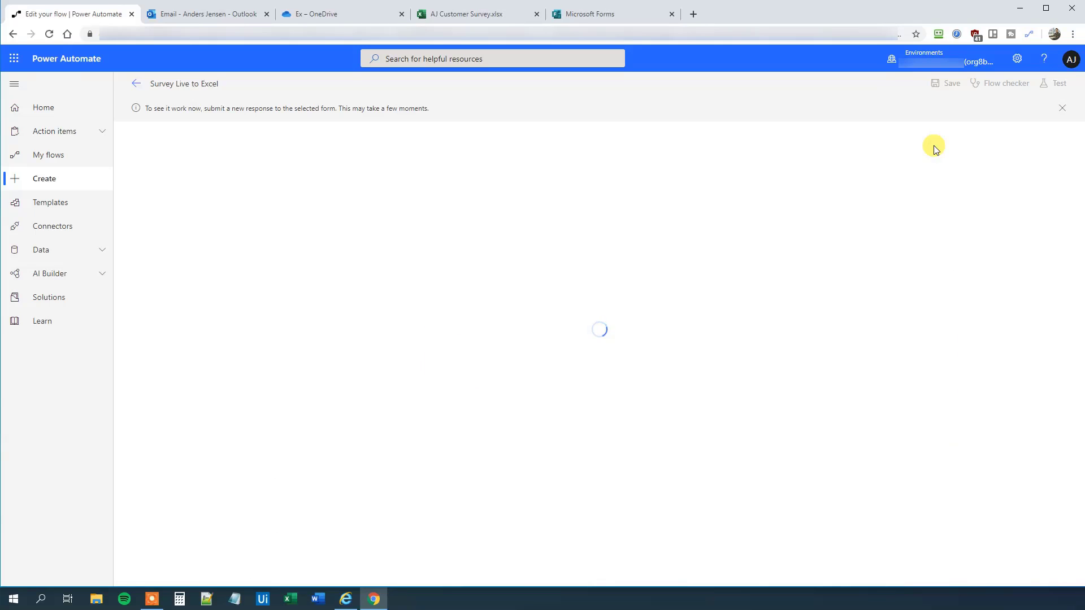
# Fill in a respondent's name and email, rate the instructor Not good with one star, and submit.
pyautogui.click(345, 599)
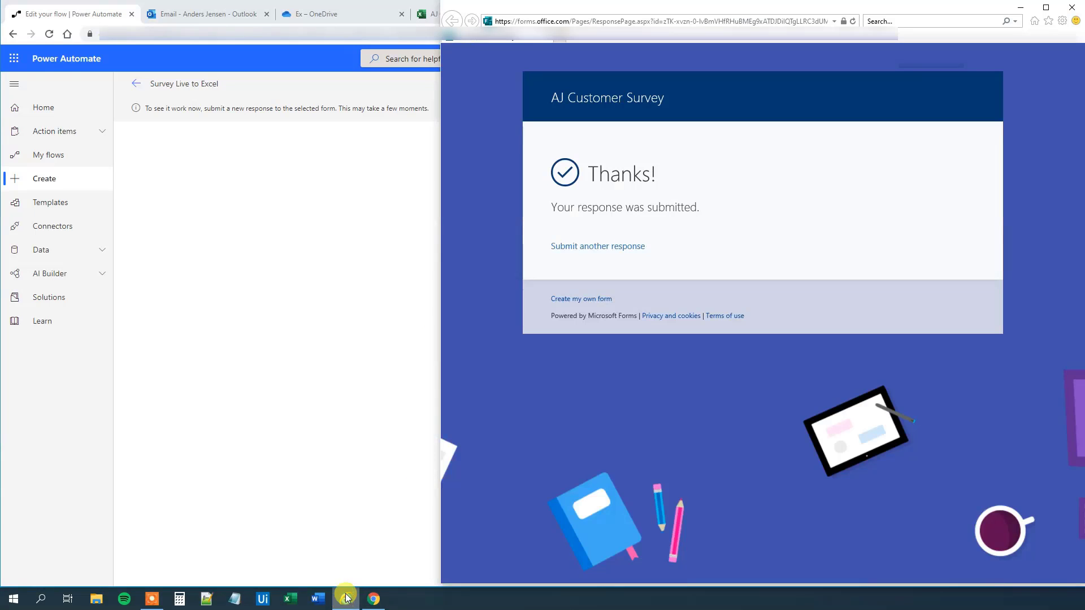
pyautogui.click(565, 247)
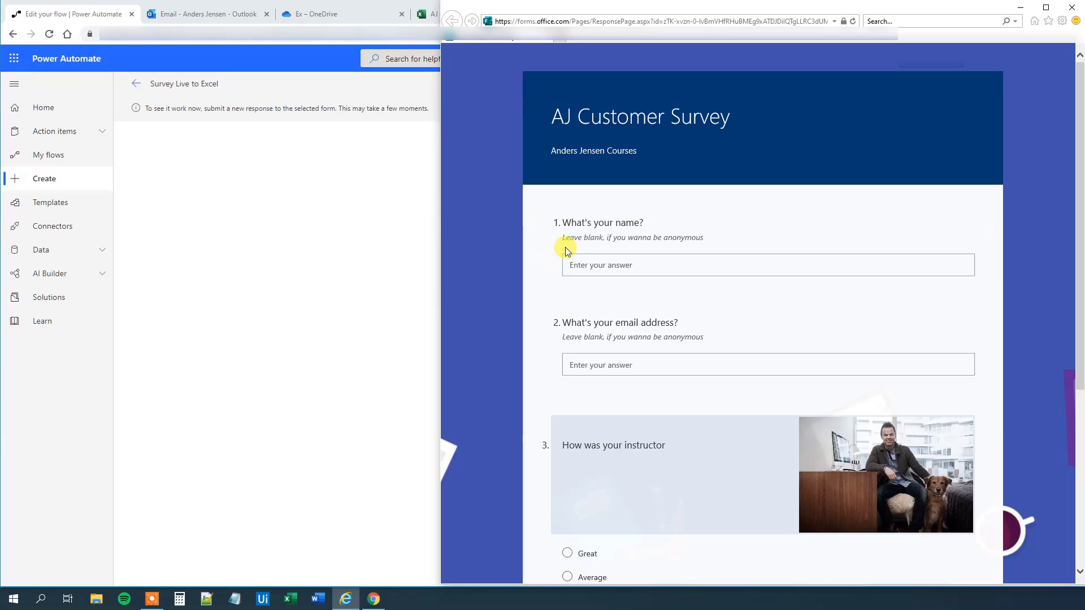
pyautogui.click(605, 263)
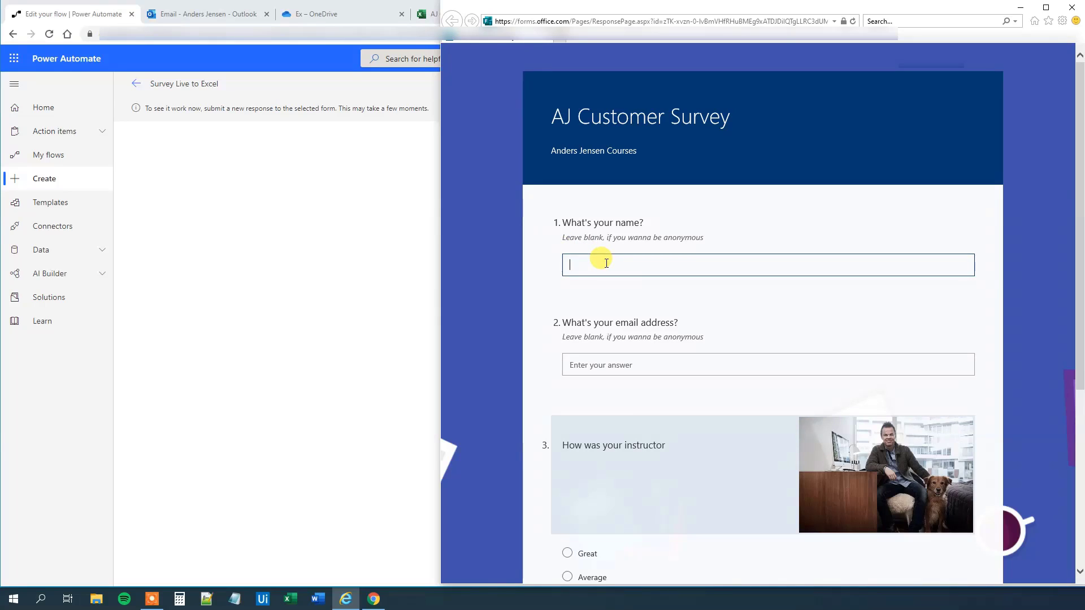
pyautogui.write('Bill Clinton')
pyautogui.press('Tab')
pyautogui.write('my@m')
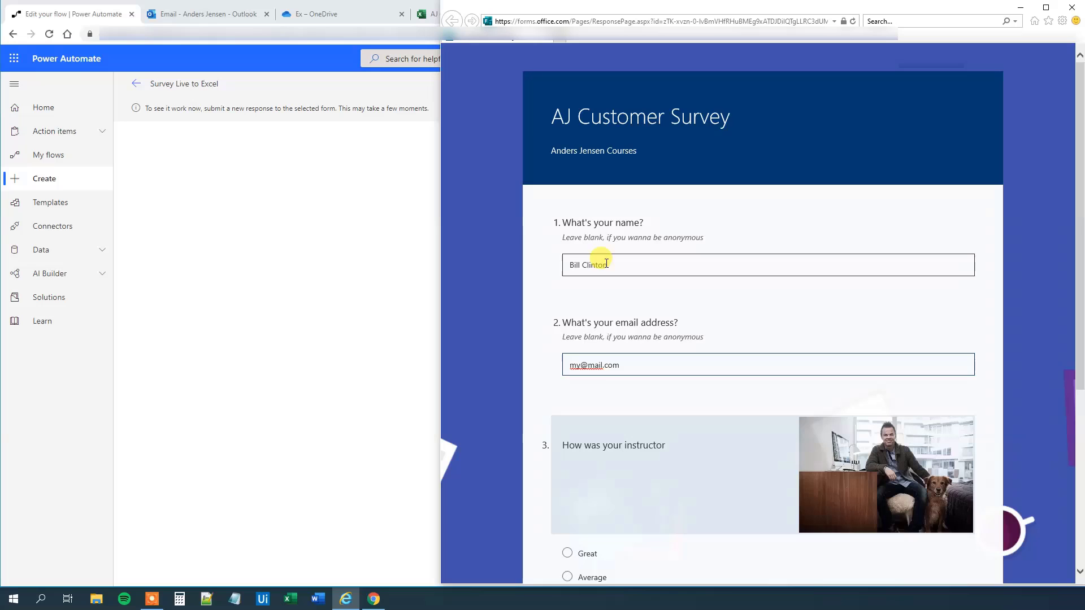
pyautogui.scroll(-3, 624, 307)
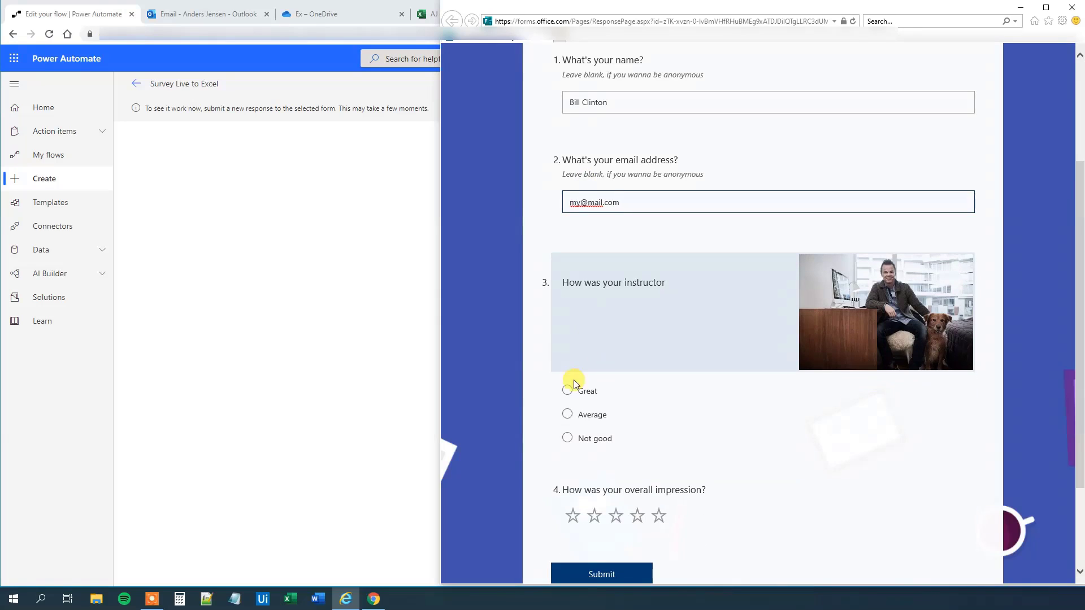
pyautogui.click(569, 439)
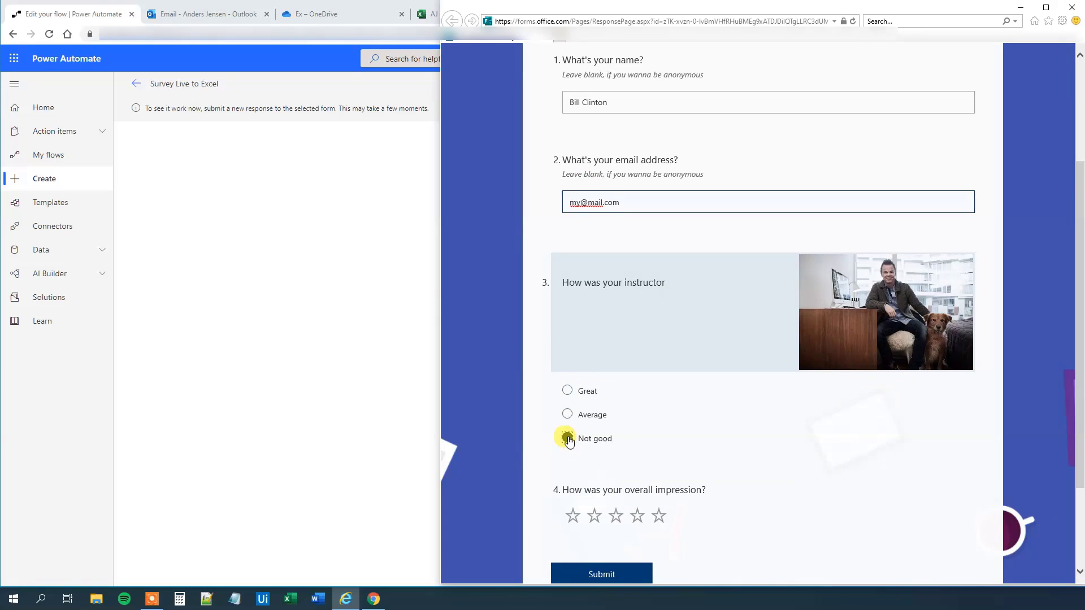
pyautogui.click(573, 516)
pyautogui.click(614, 576)
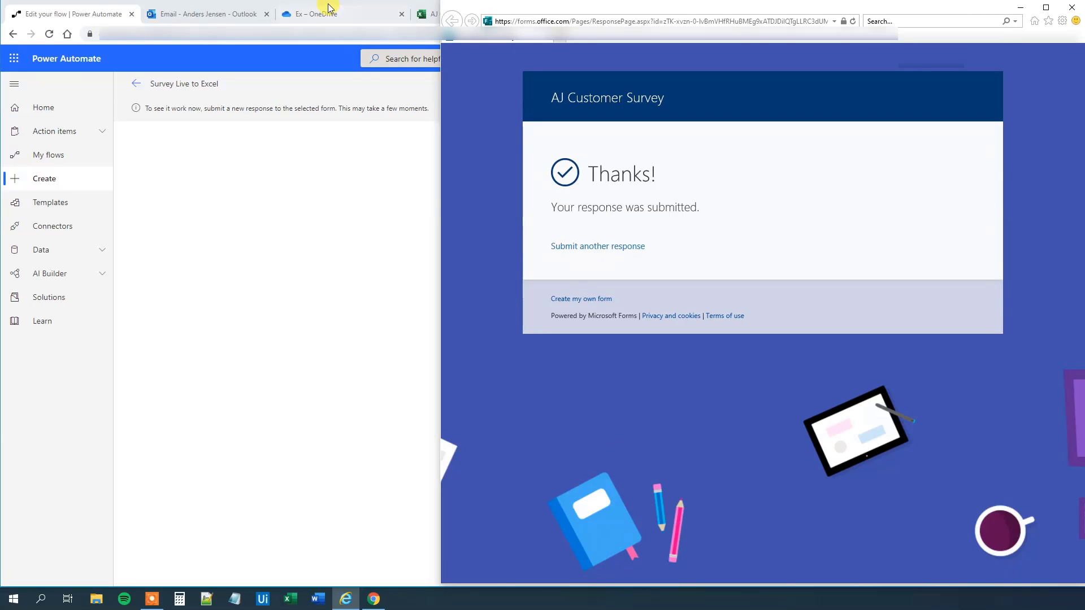
# Return to Power Automate to see the test run succeed through Update Excel and Email Condition.
pyautogui.click(231, 45)
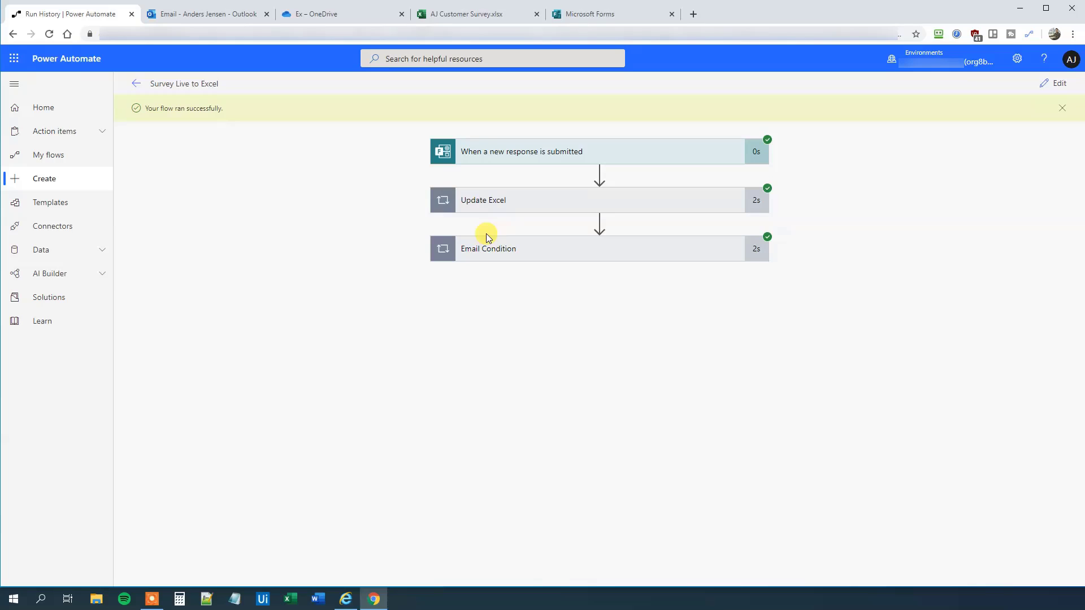
# Open the 'Customer alert' email from Microsoft Flow reporting the unsatisfied customer's email address.
pyautogui.click(181, 14)
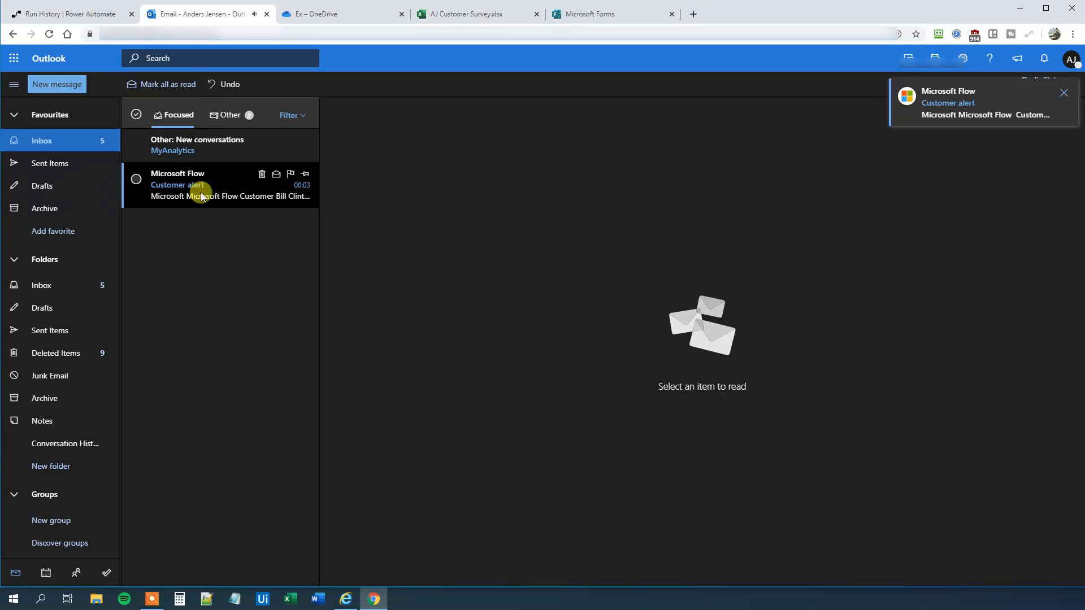
pyautogui.click(209, 197)
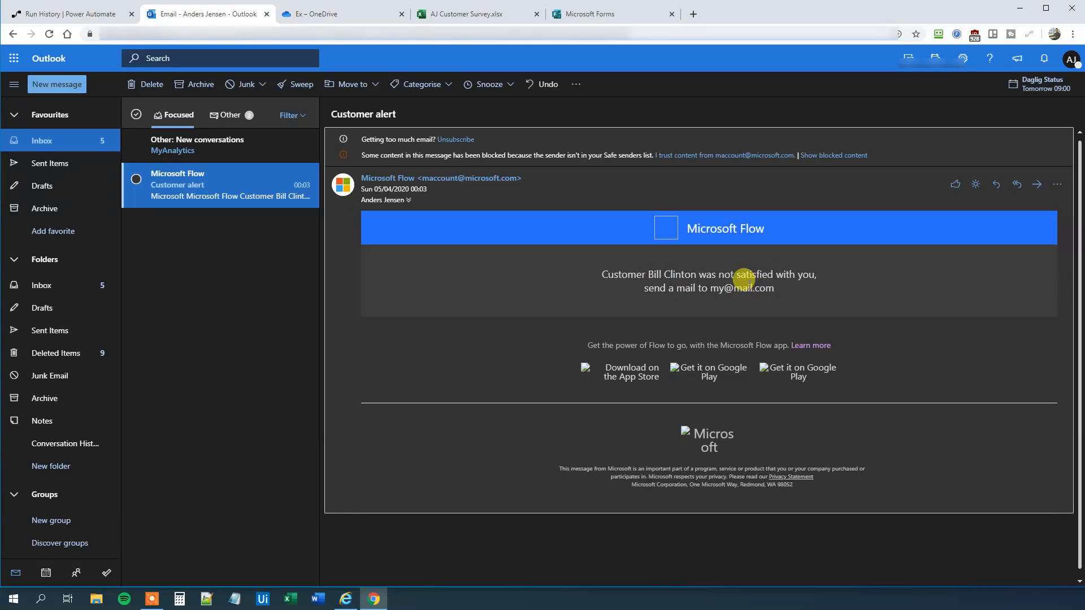
# Close the stale spreadsheet and reopen AJ Customer Survey.xlsx from the OneDrive Ex folder.
pyautogui.click(476, 14)
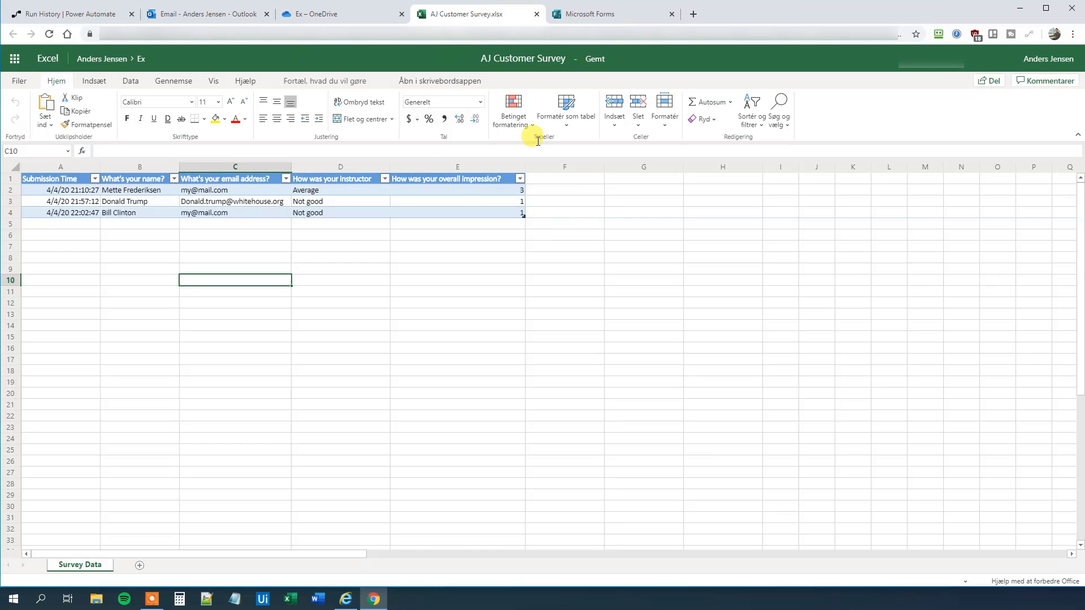
pyautogui.click(536, 13)
pyautogui.click(334, 14)
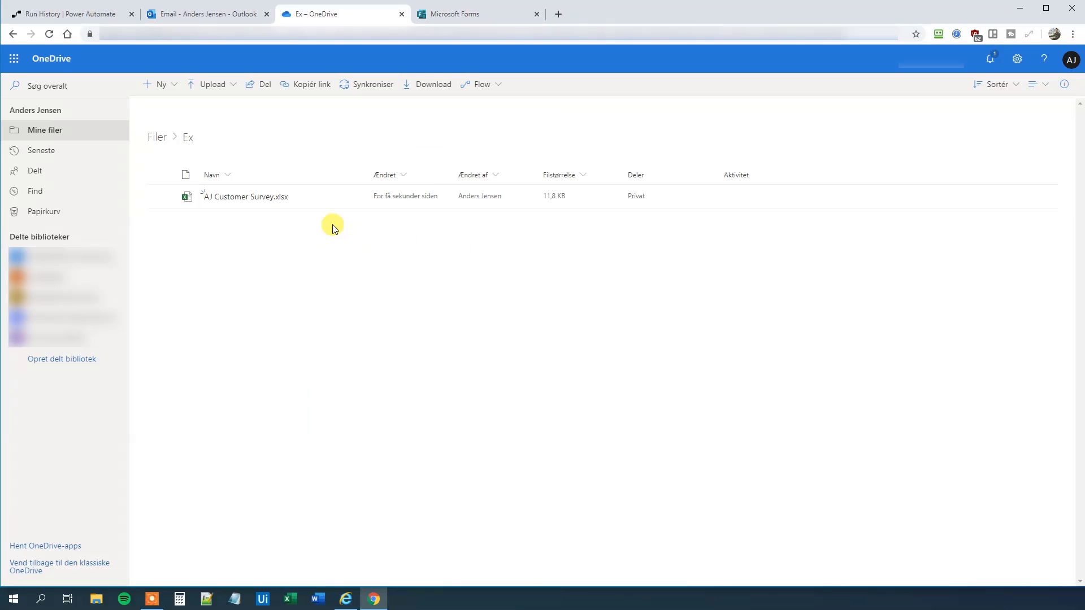
pyautogui.click(255, 197)
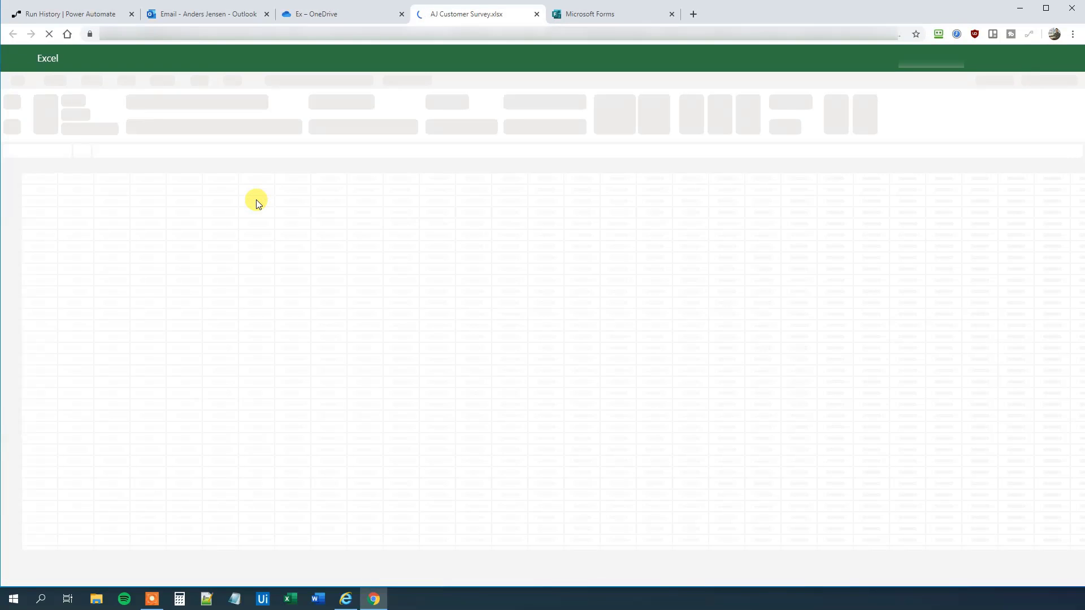